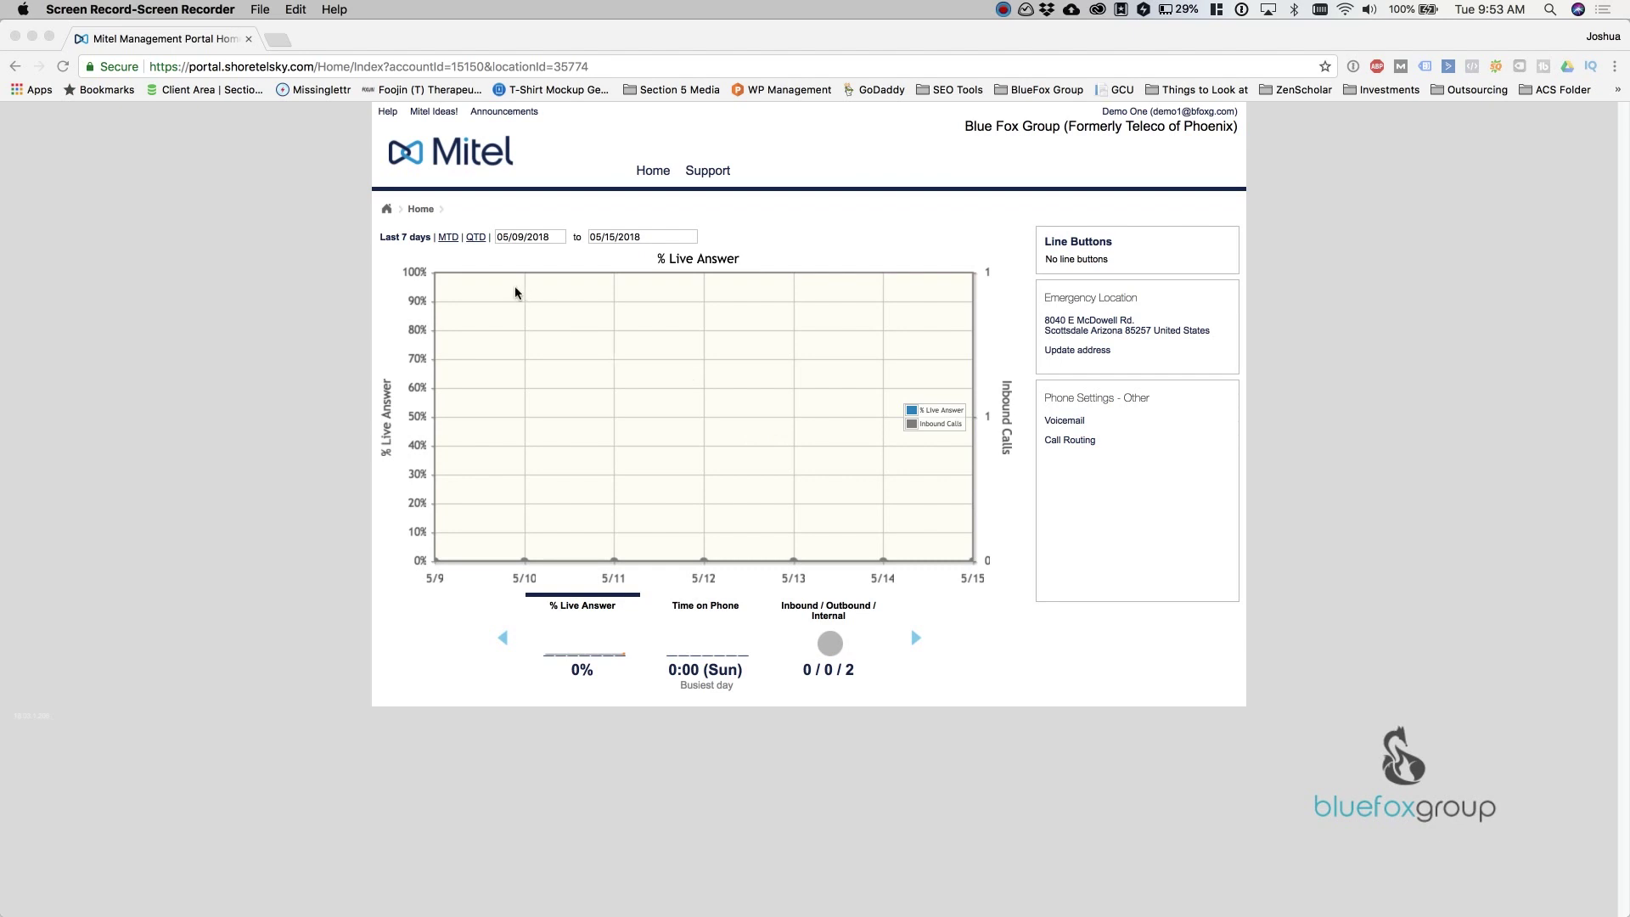
Switch the dashboard chart to Time on Phone, then to the Inbound / Outbound / Internal breakdown (0 / 0 / 2)
click(693, 608)
click(704, 605)
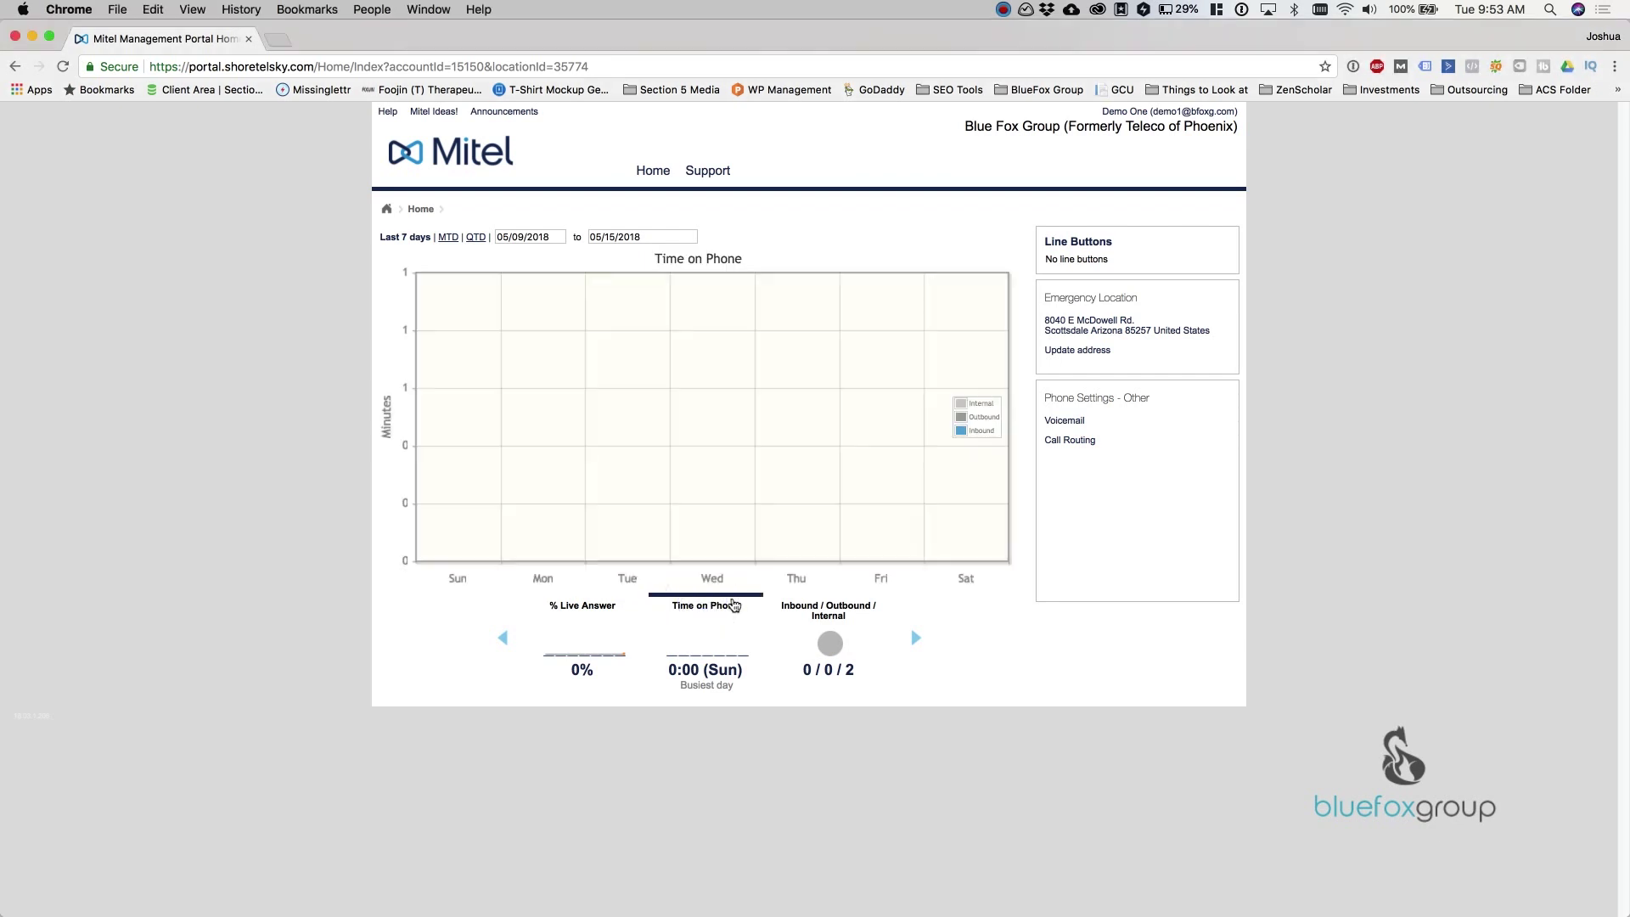
click(812, 615)
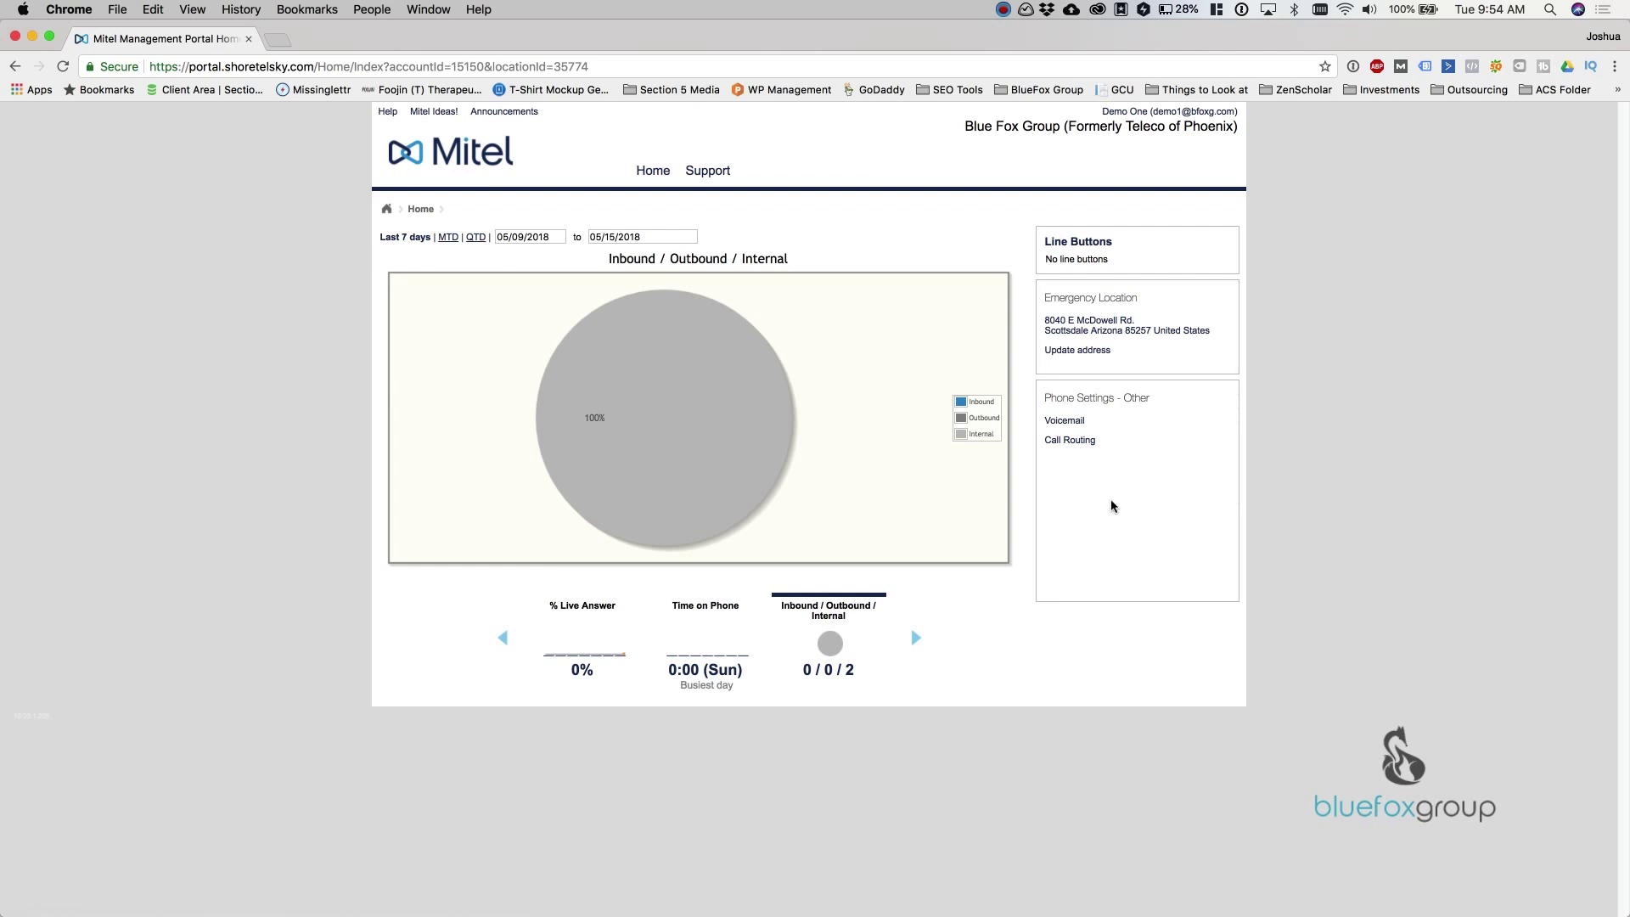
click(805, 230)
Open the Trust real-time system status site from the Support menu
mouse_move(647, 180)
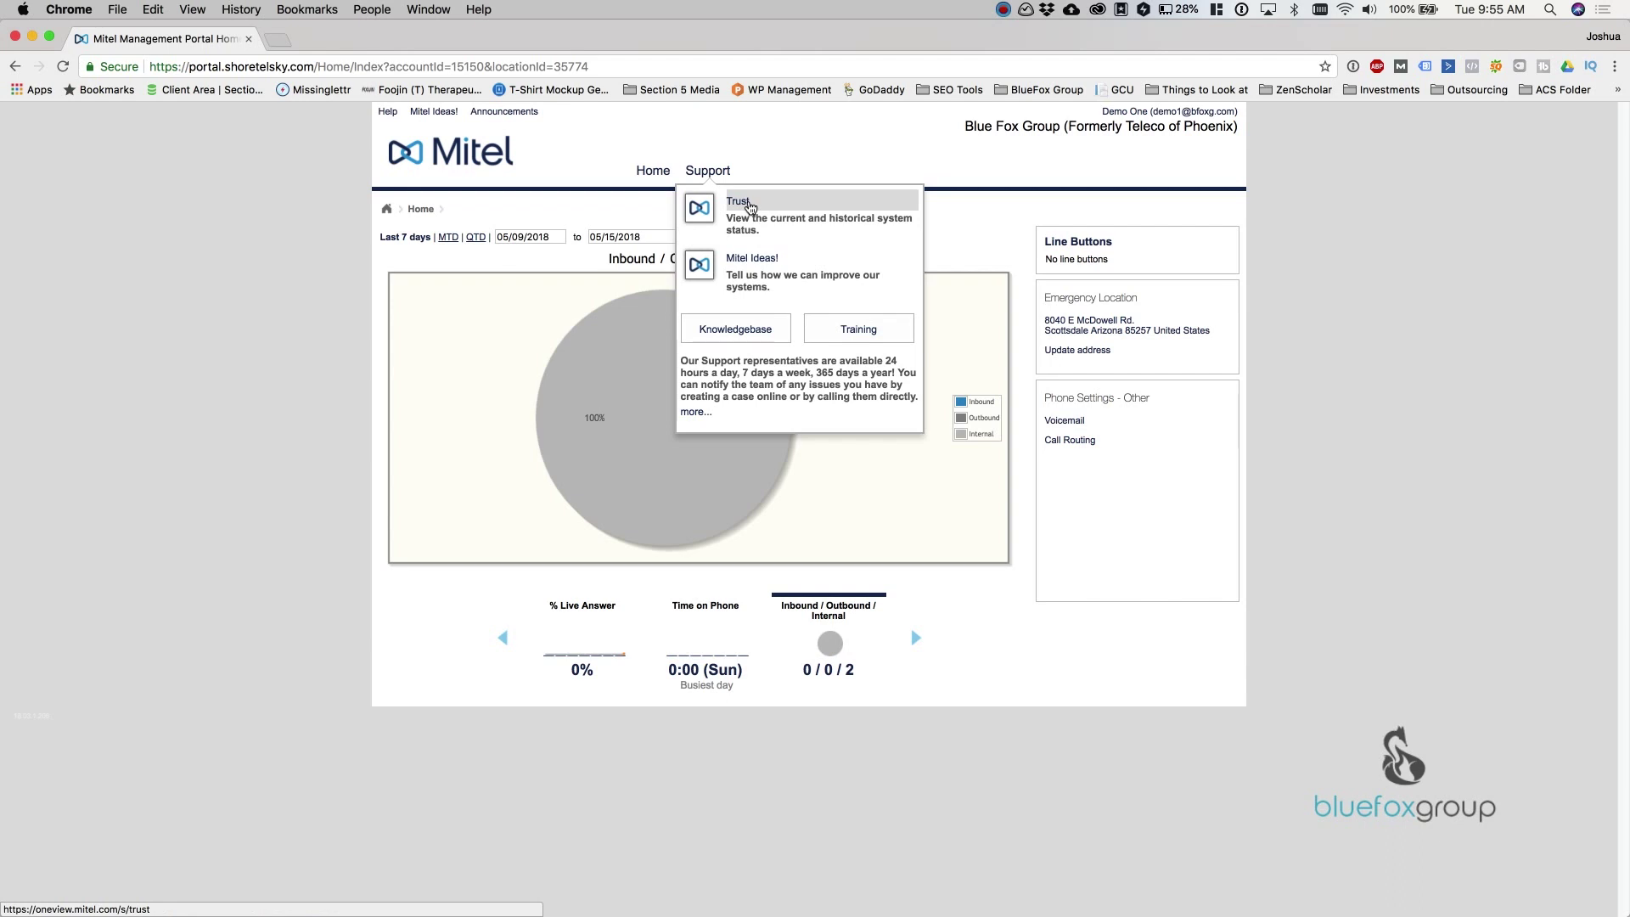
click(746, 202)
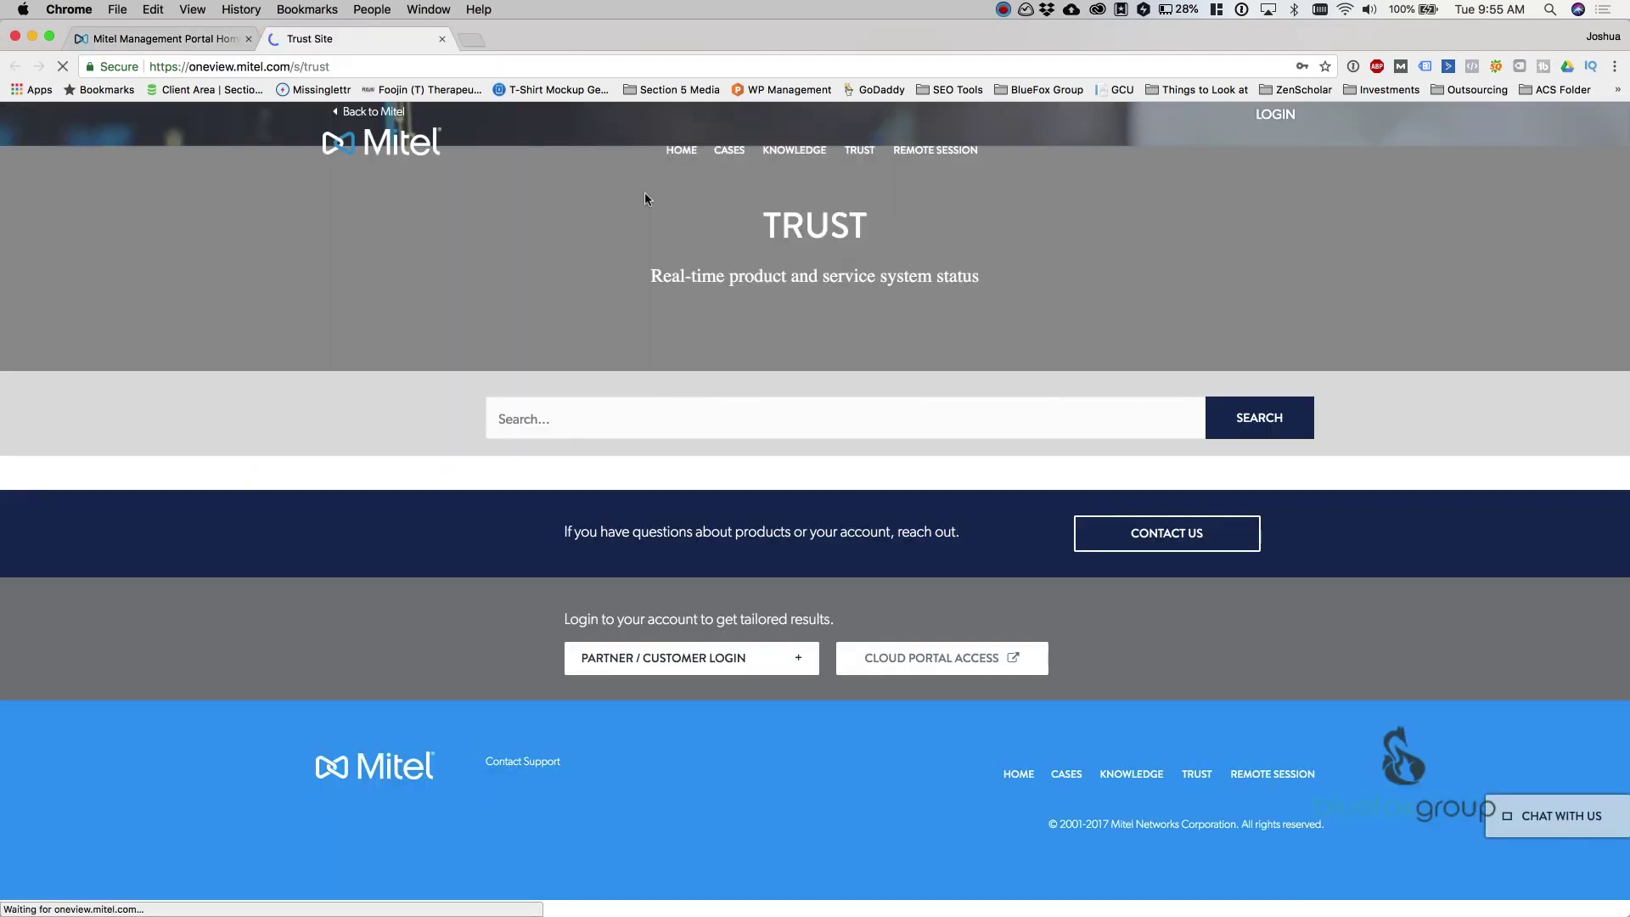
Review the US/CANADA status and maintenance details on the Trust site, then close its tab
scroll(742, 541, down, 2)
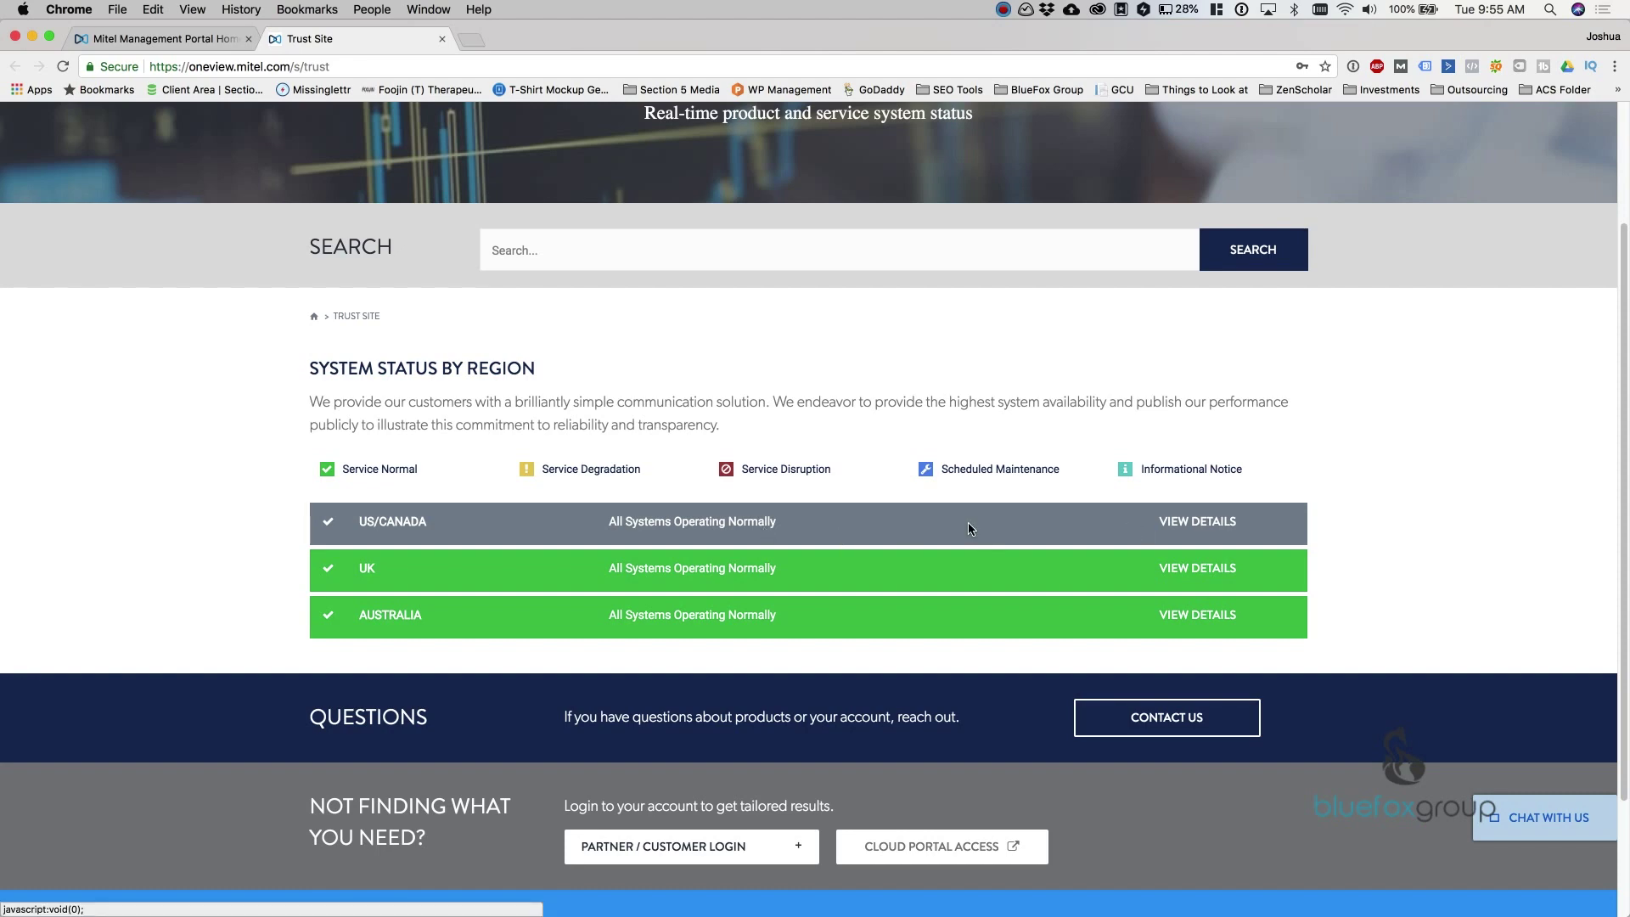
click(1216, 524)
scroll(854, 534, down, 2)
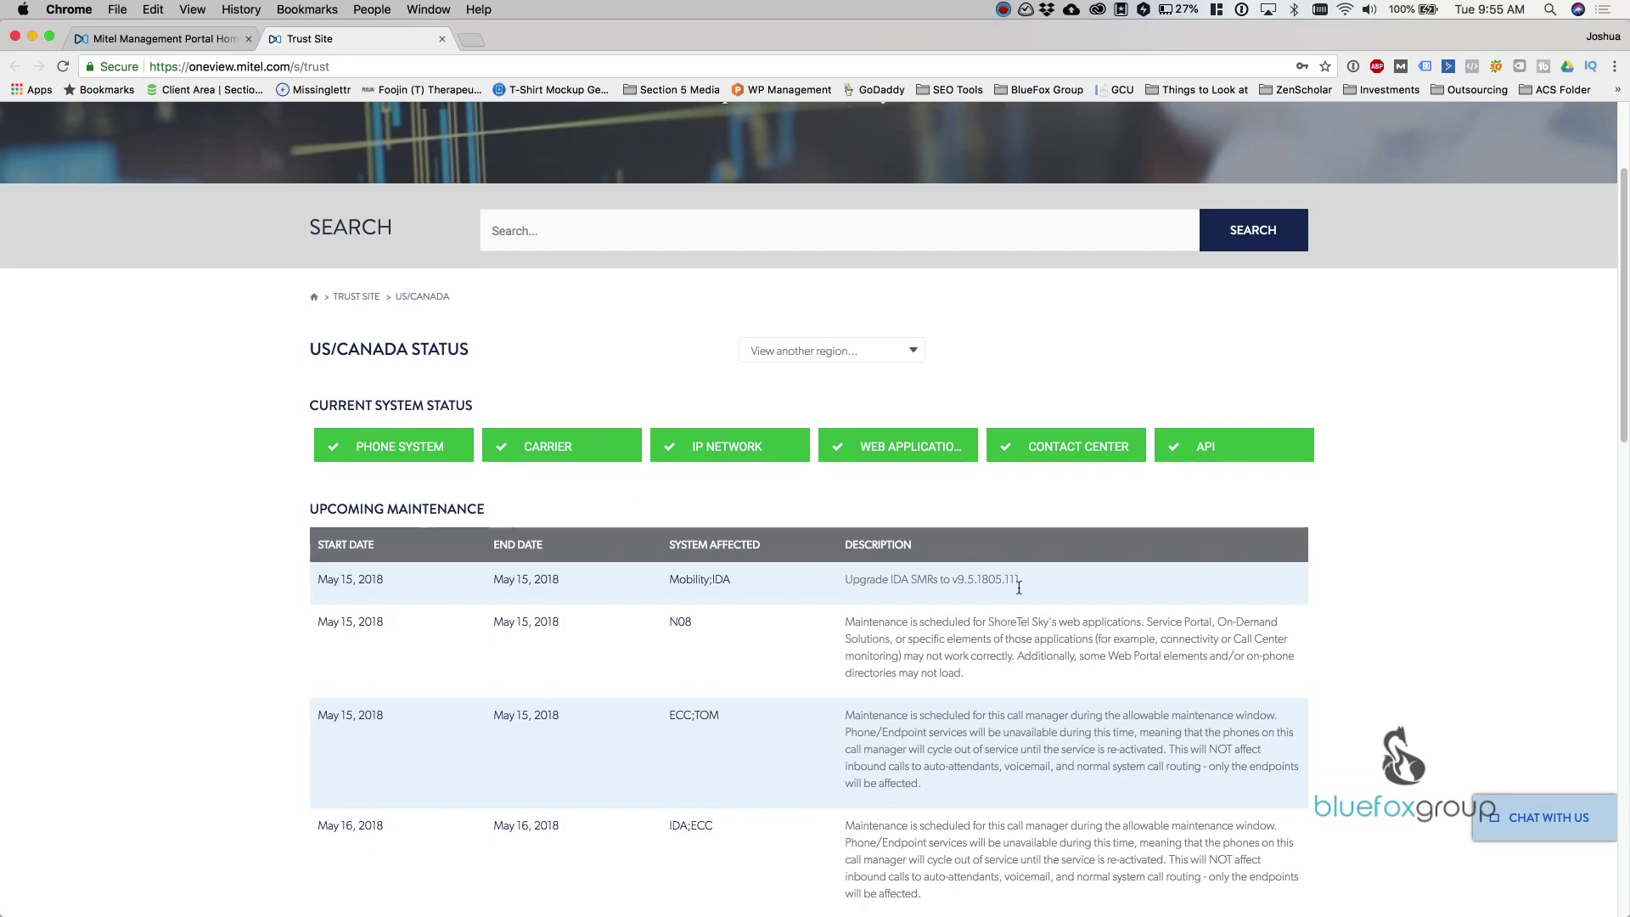
scroll(428, 533, up, 3)
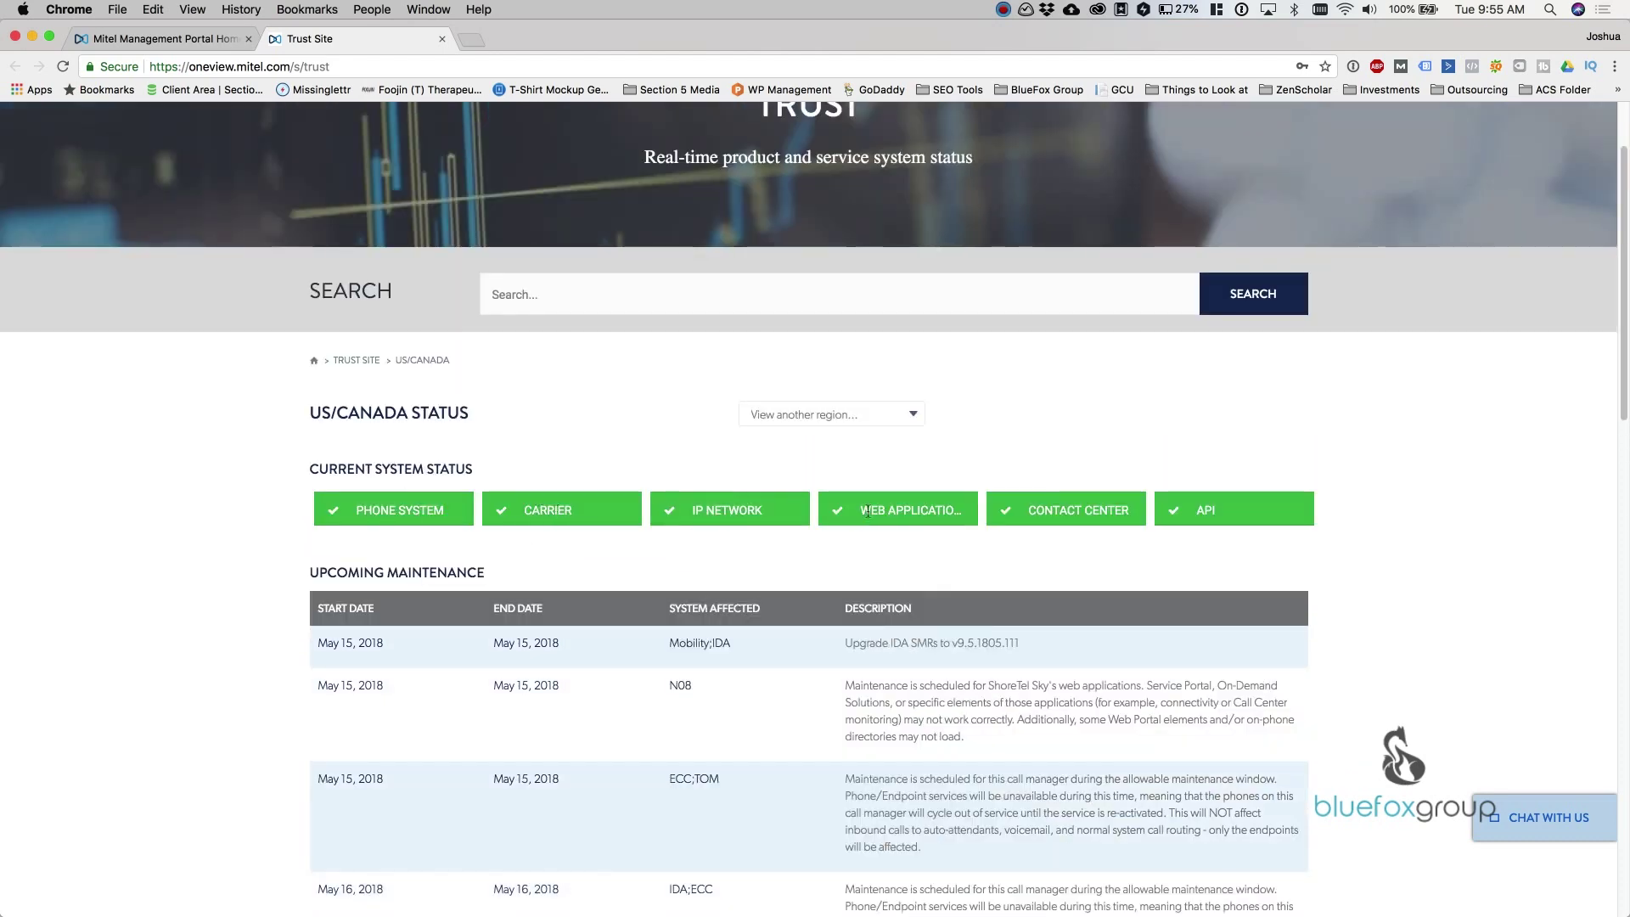
click(442, 38)
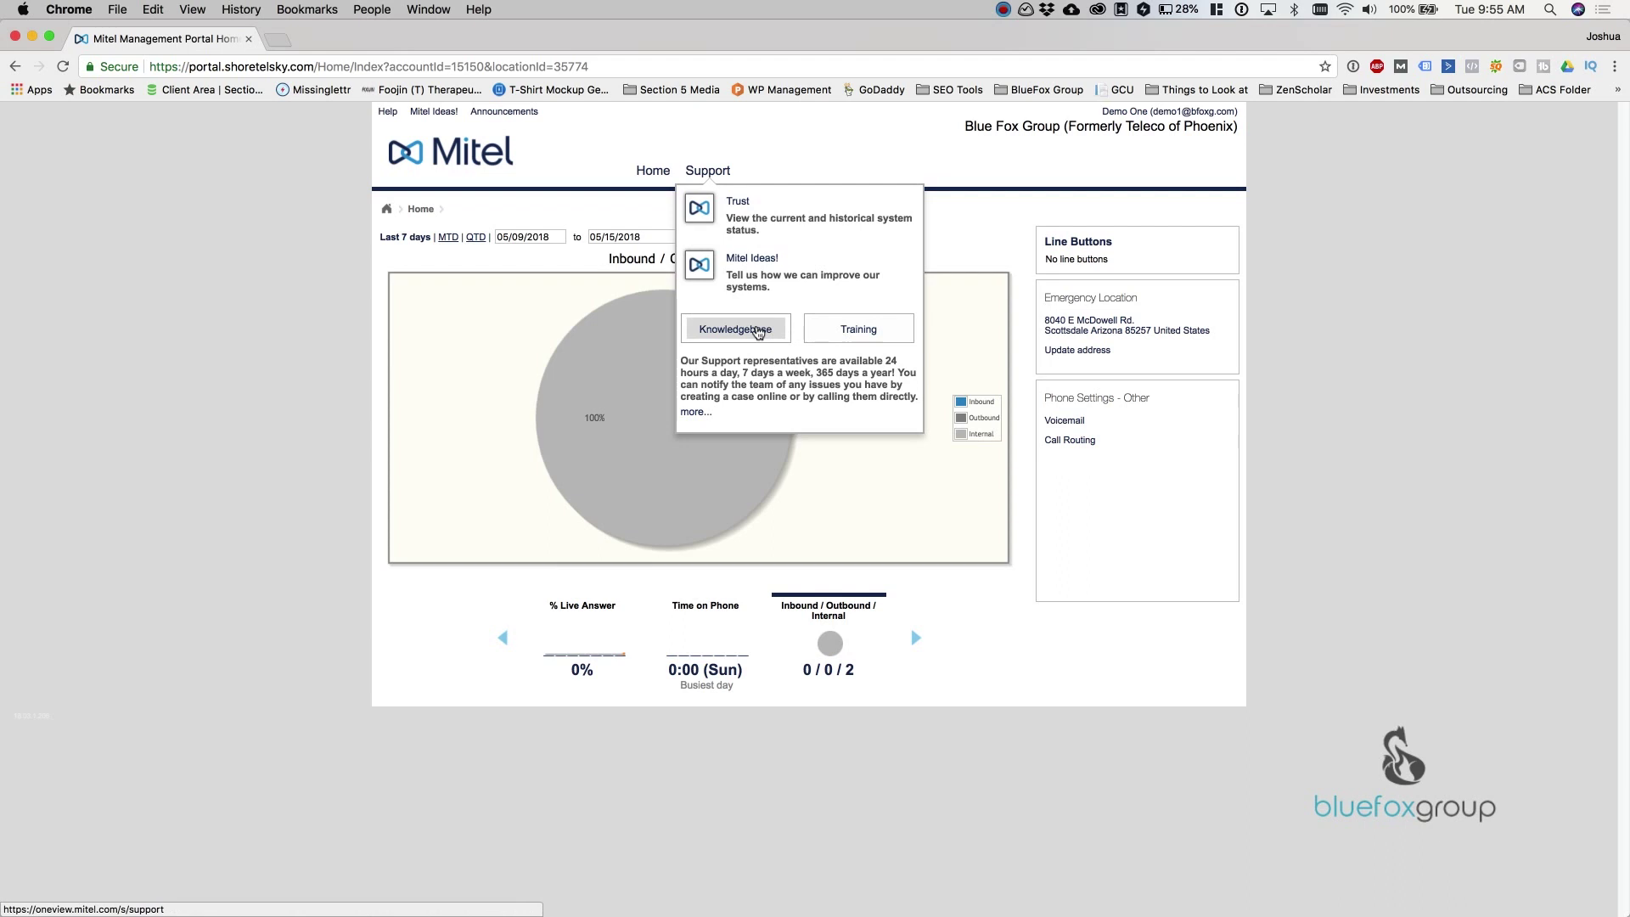
click(800, 143)
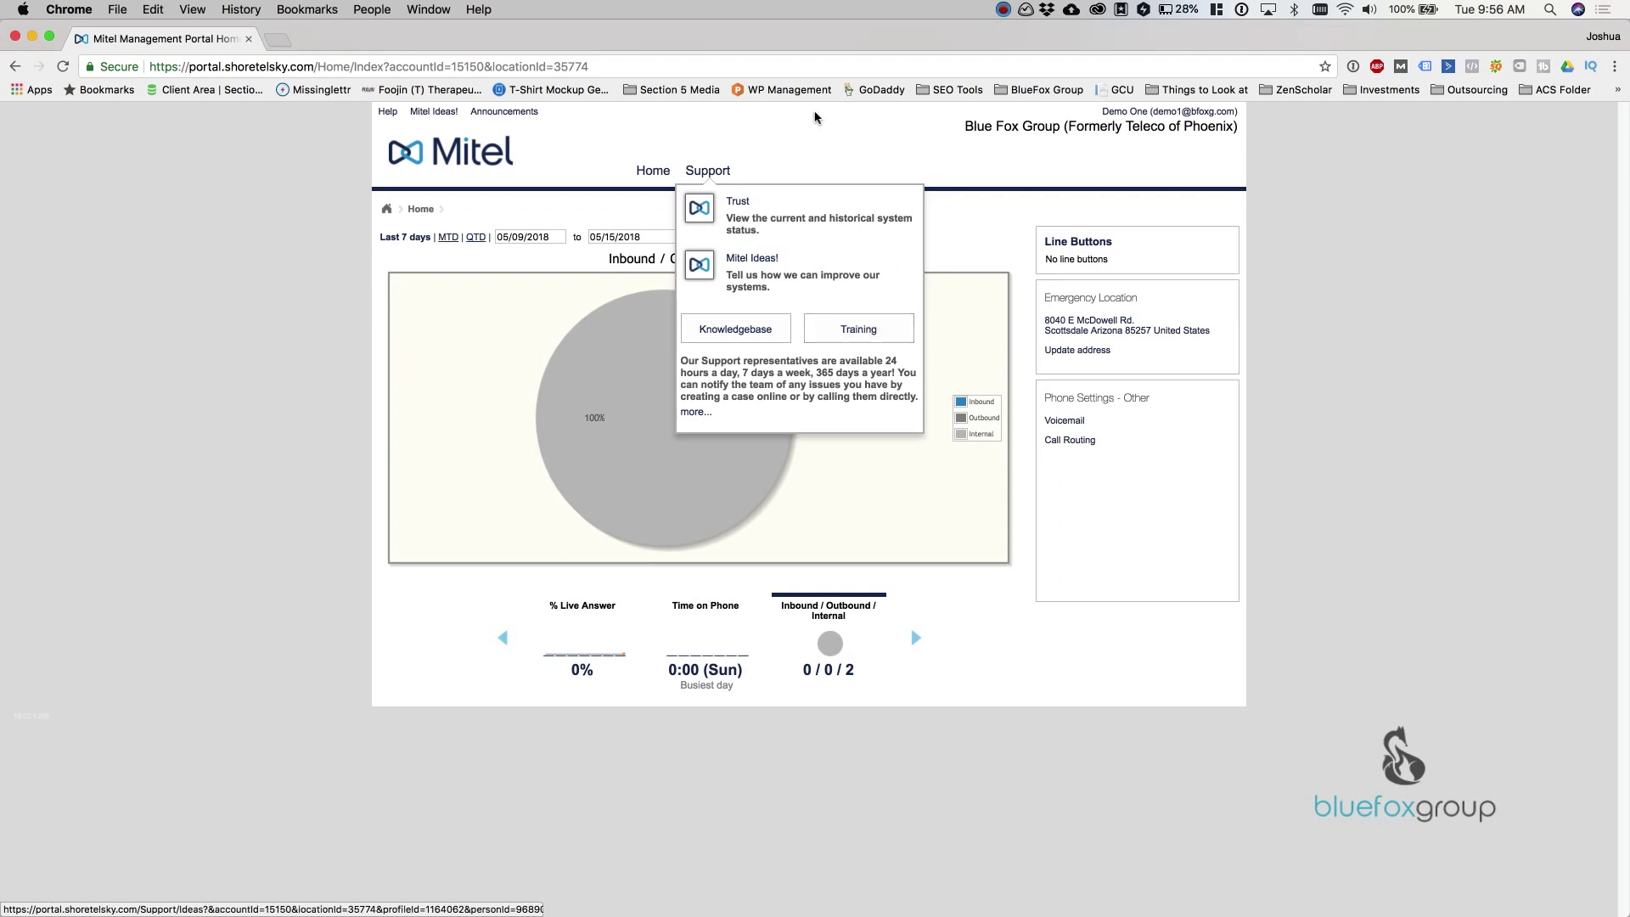
click(800, 128)
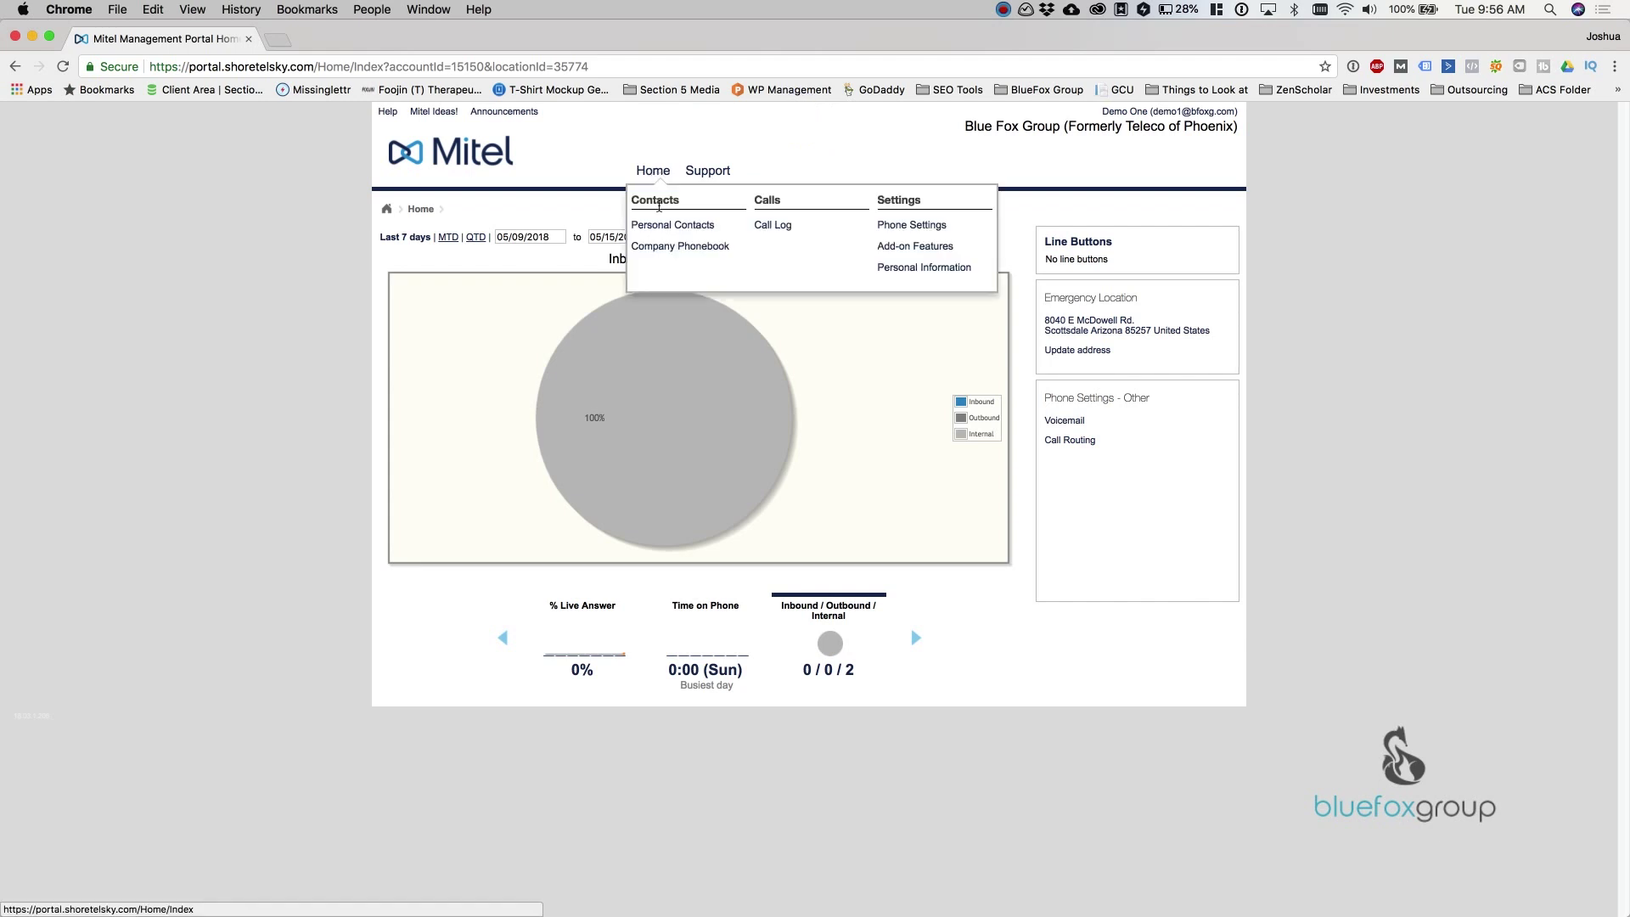
Show the empty Personal Contacts list, cancel a new contact, and start a new contact group
click(682, 228)
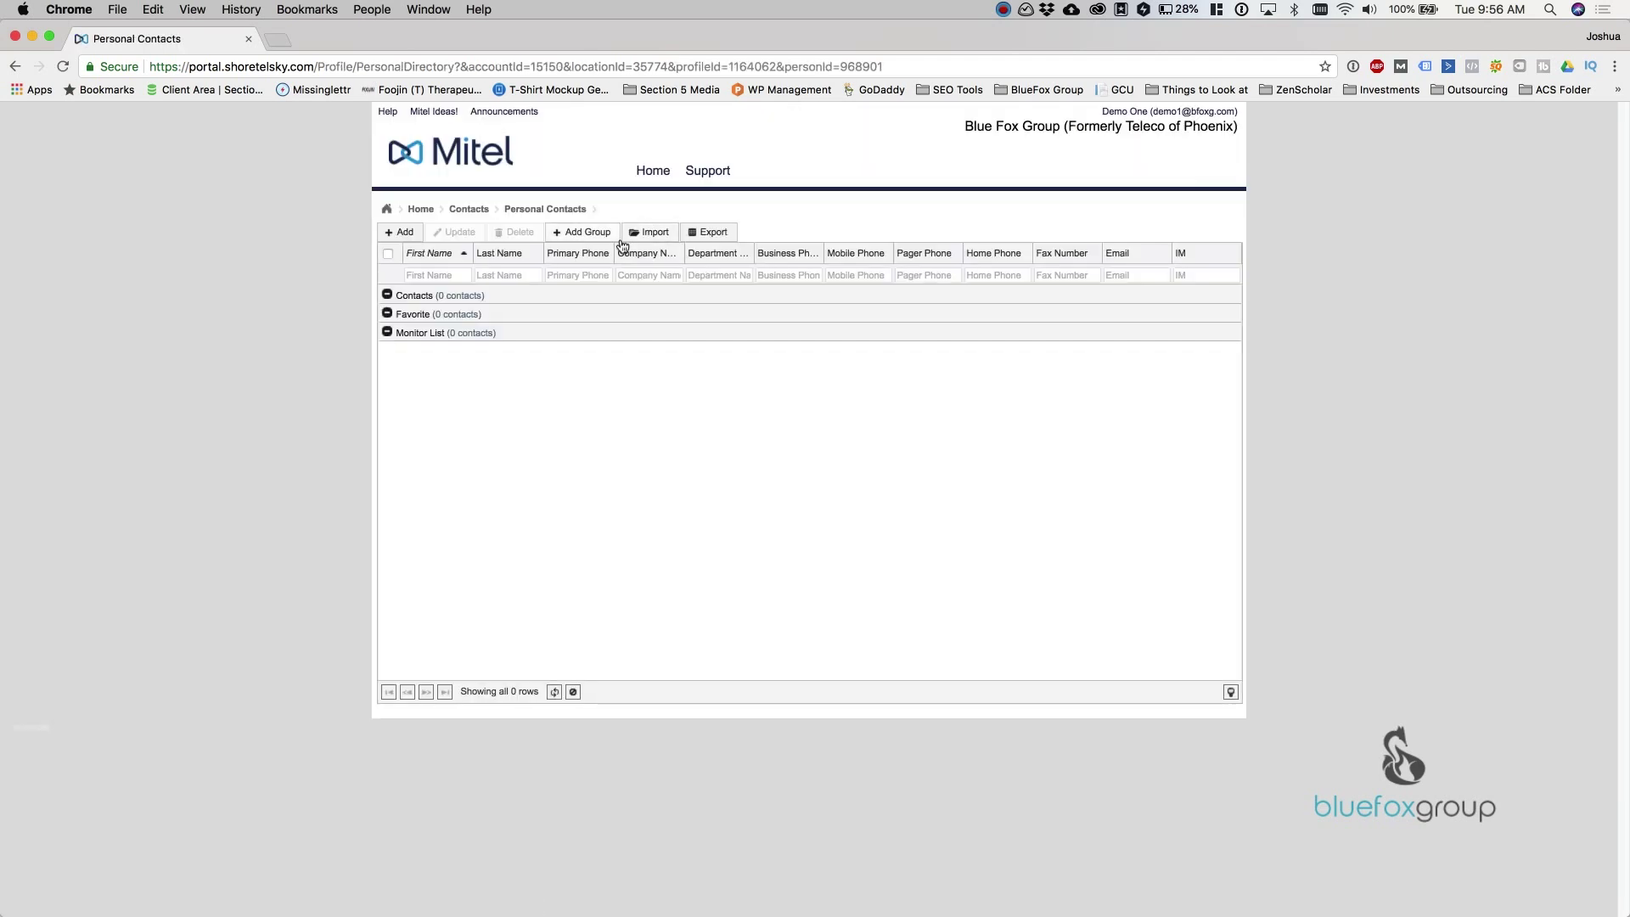
click(405, 233)
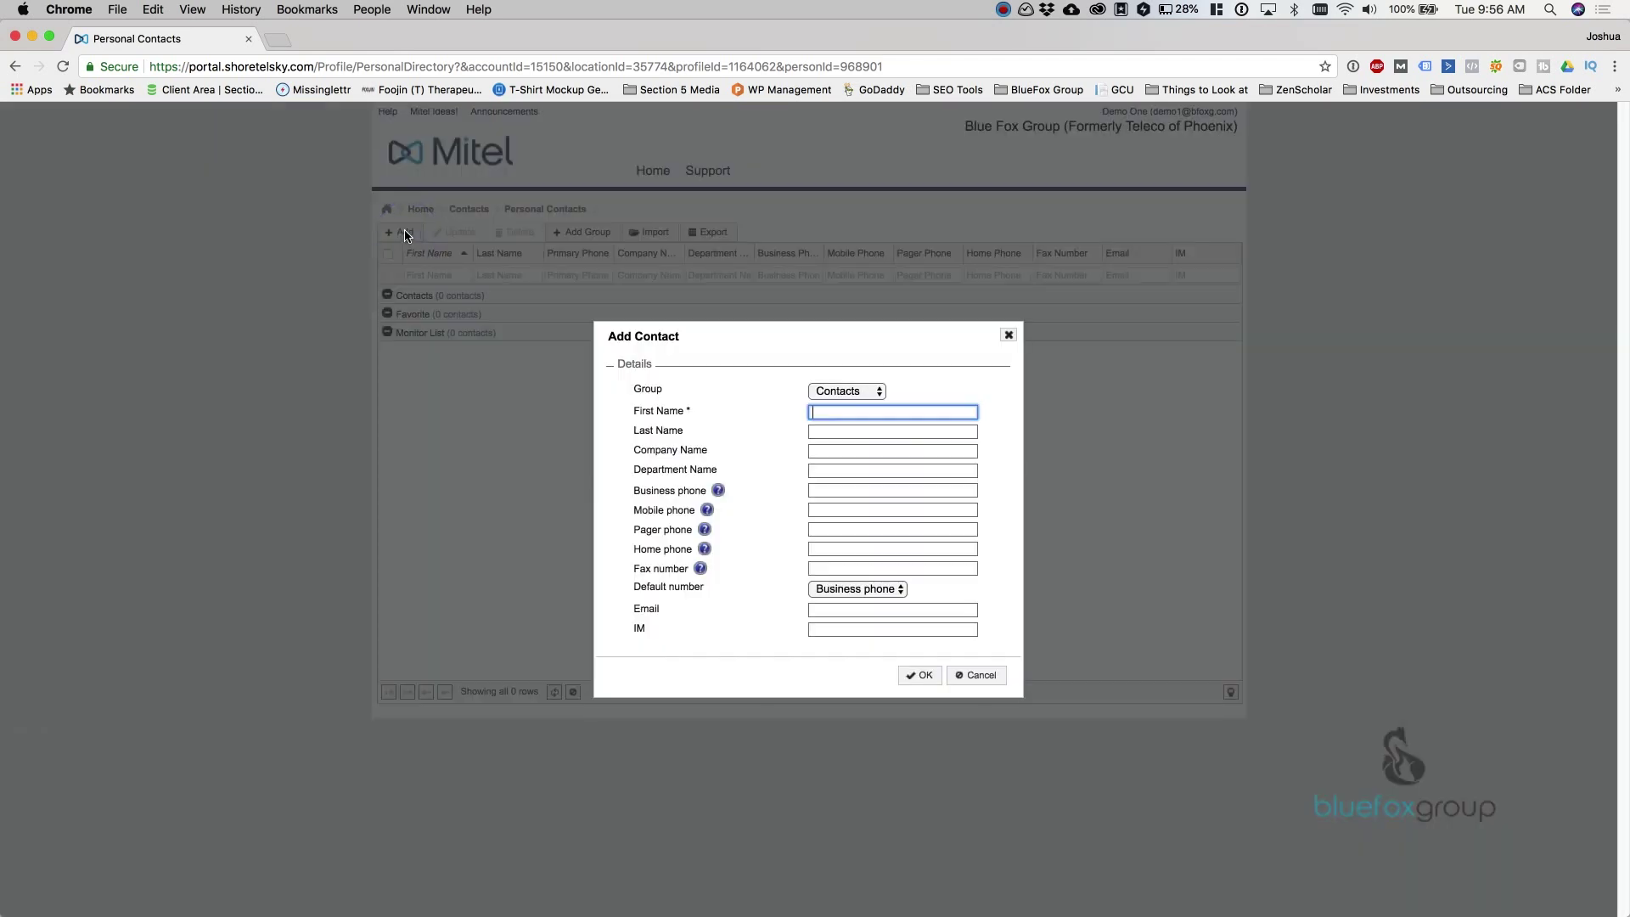
click(979, 675)
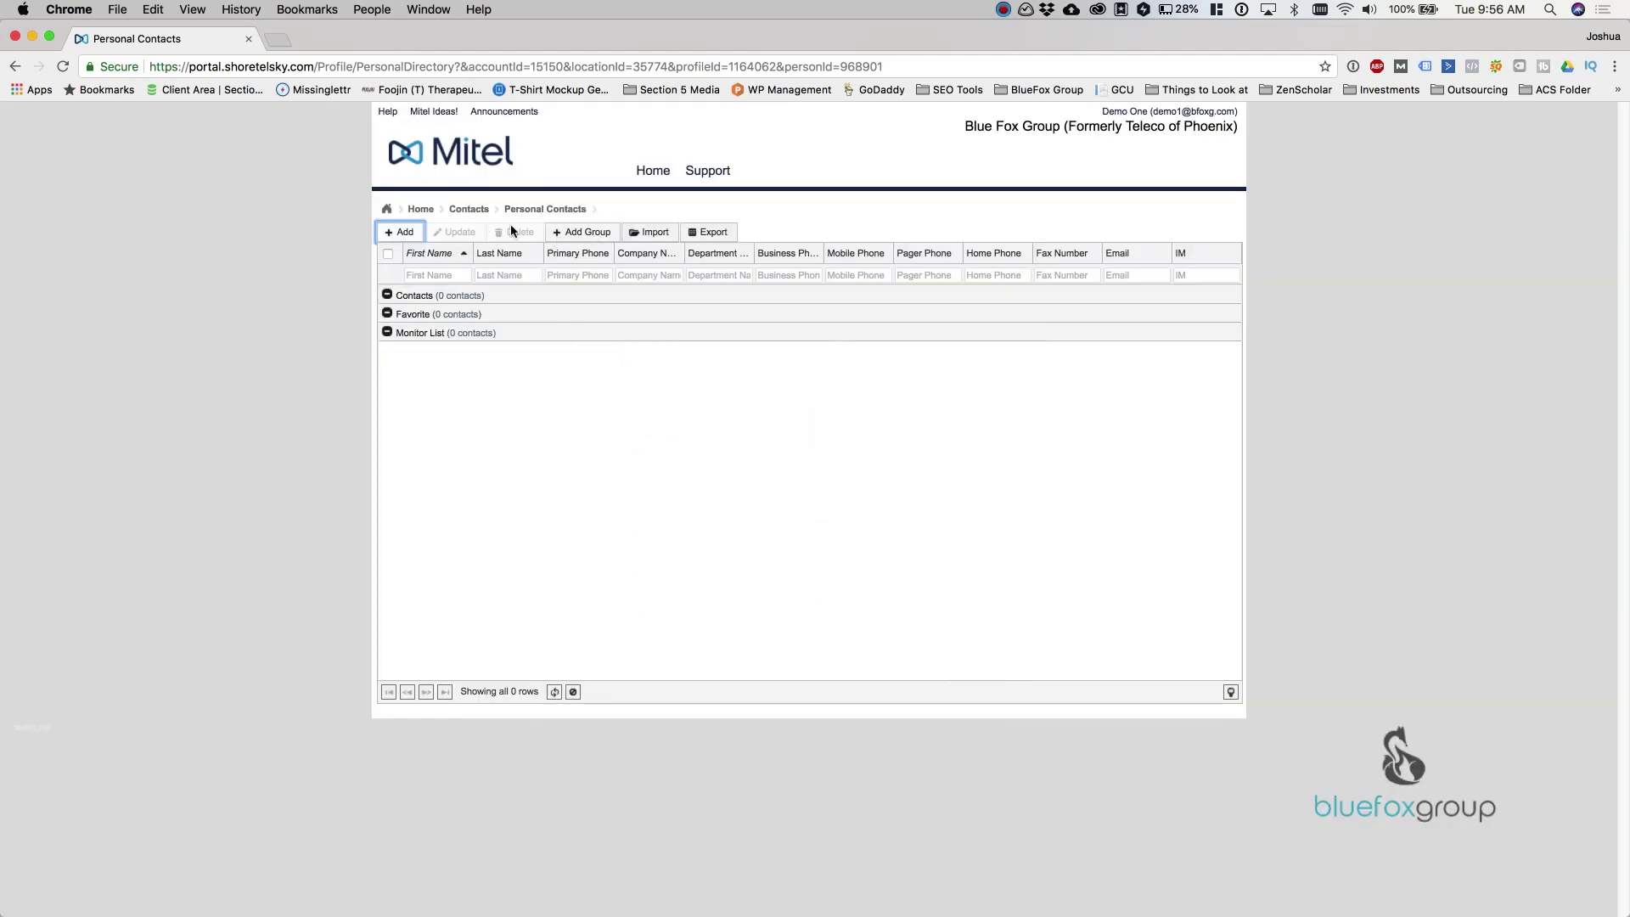
click(585, 232)
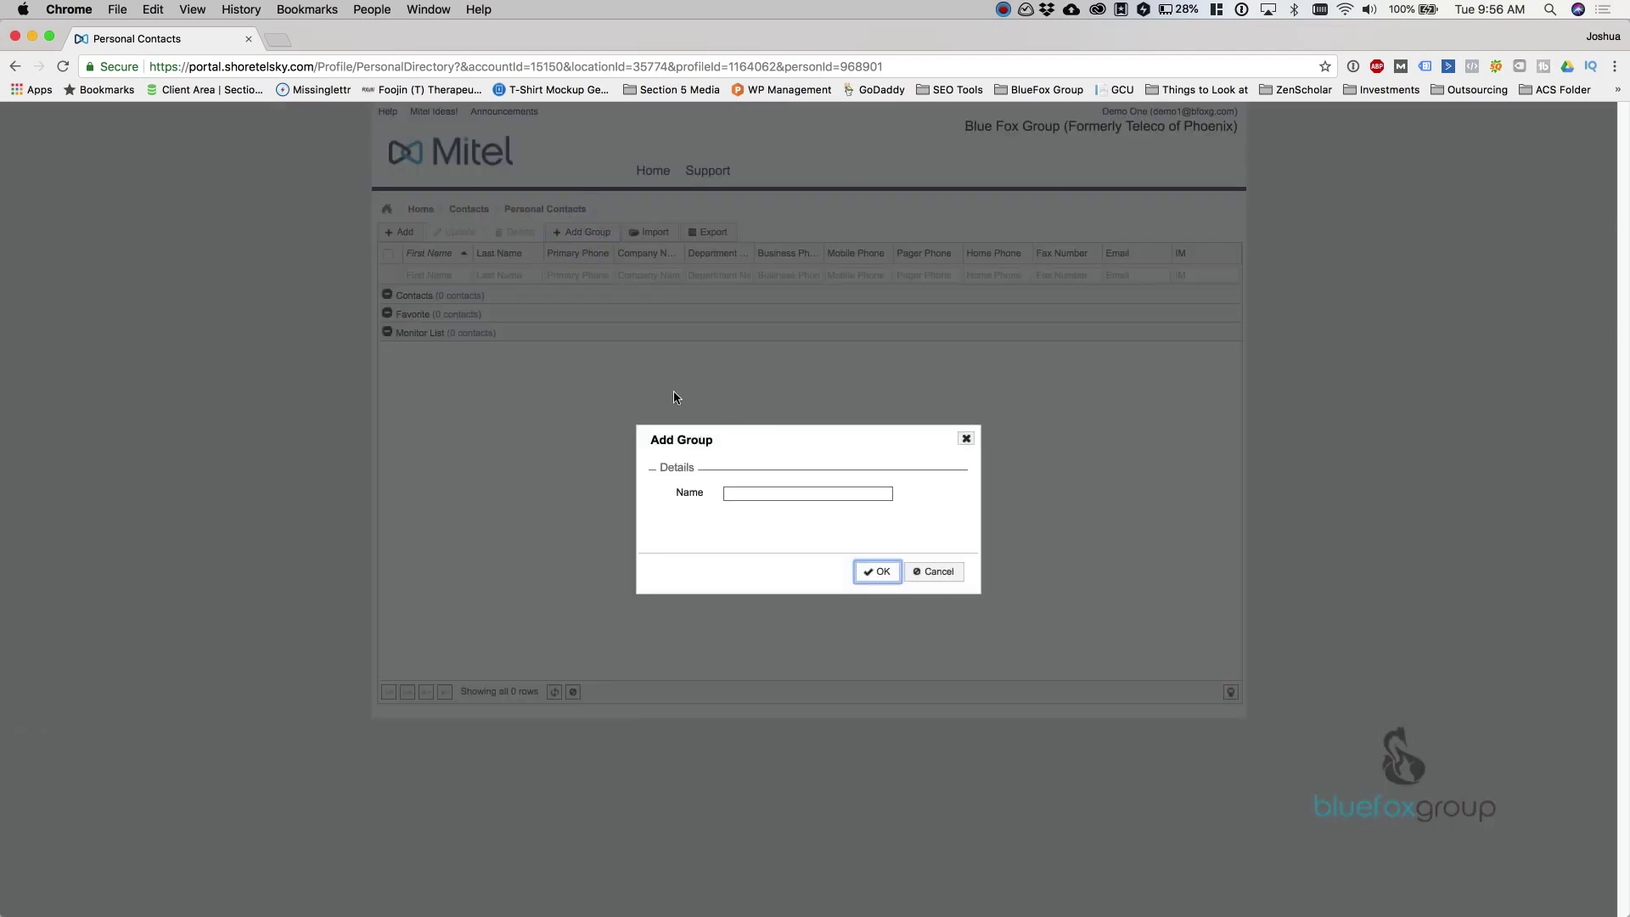
Cancel the Add Group dialog and go to the Company Phonebook with its 8 entries
click(941, 575)
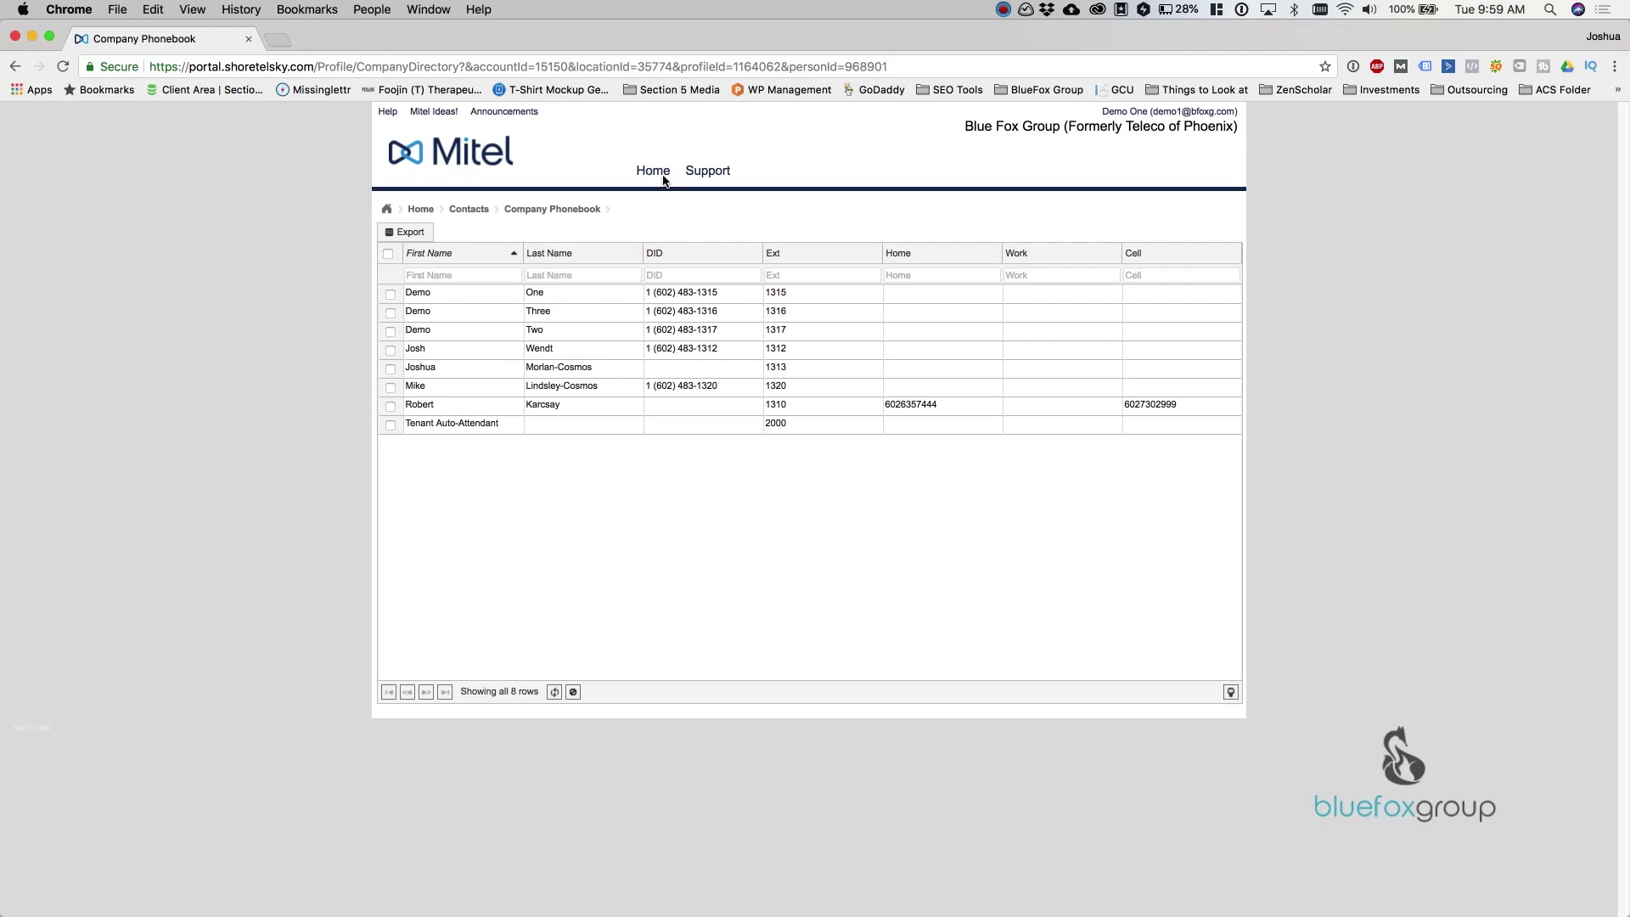
mouse_move(652, 174)
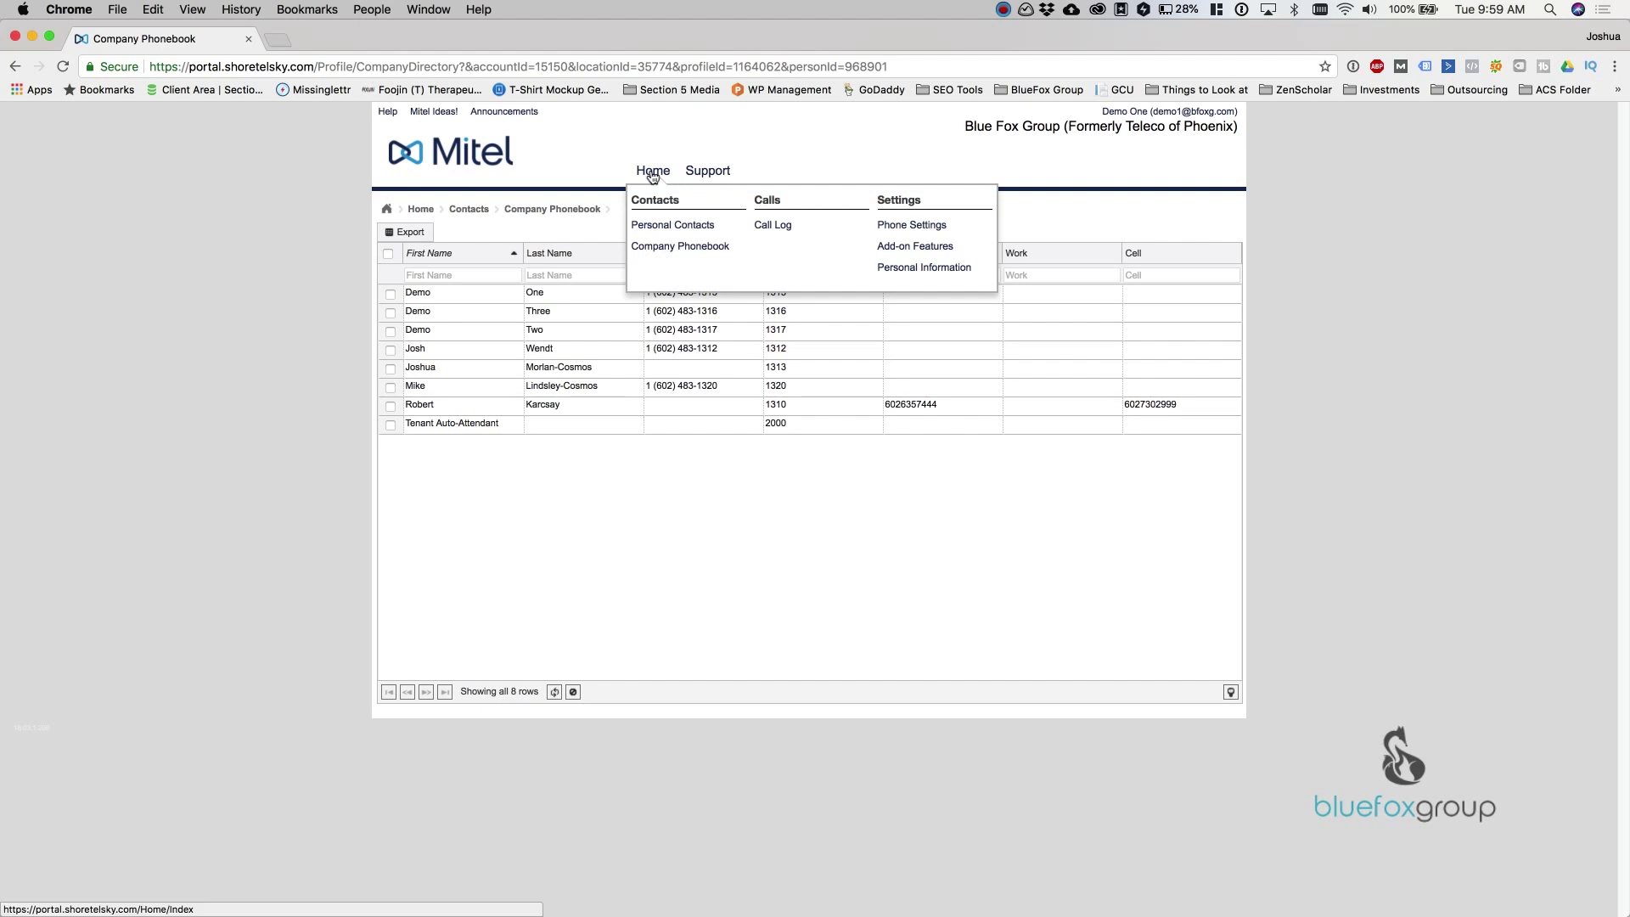
Open the Call Log and select the second call record
click(774, 227)
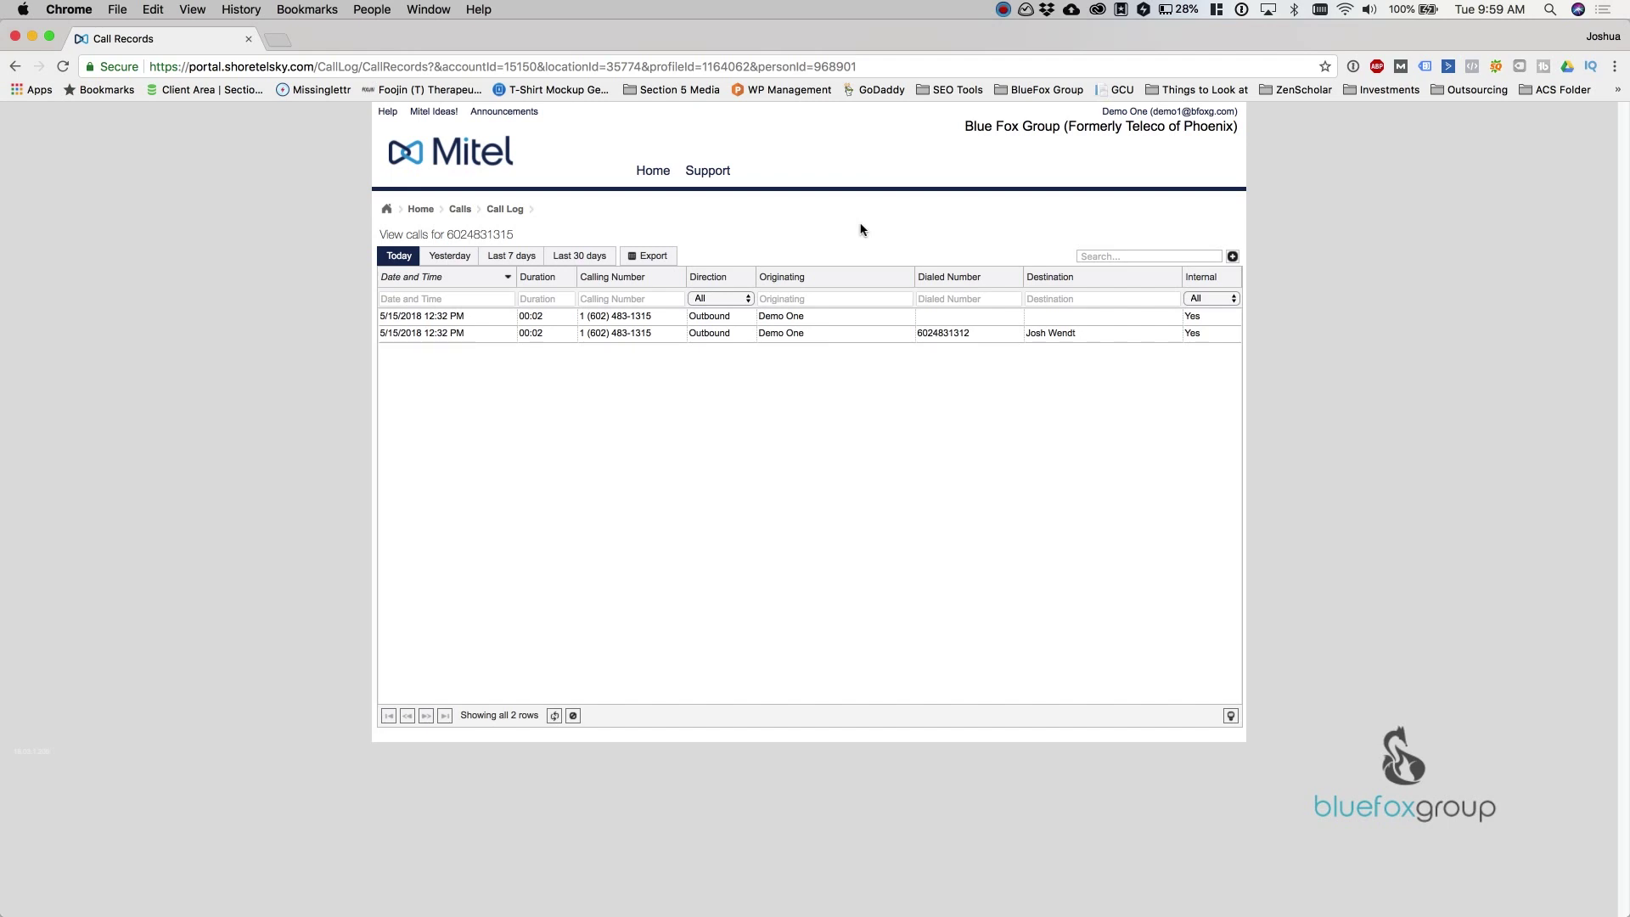
click(413, 336)
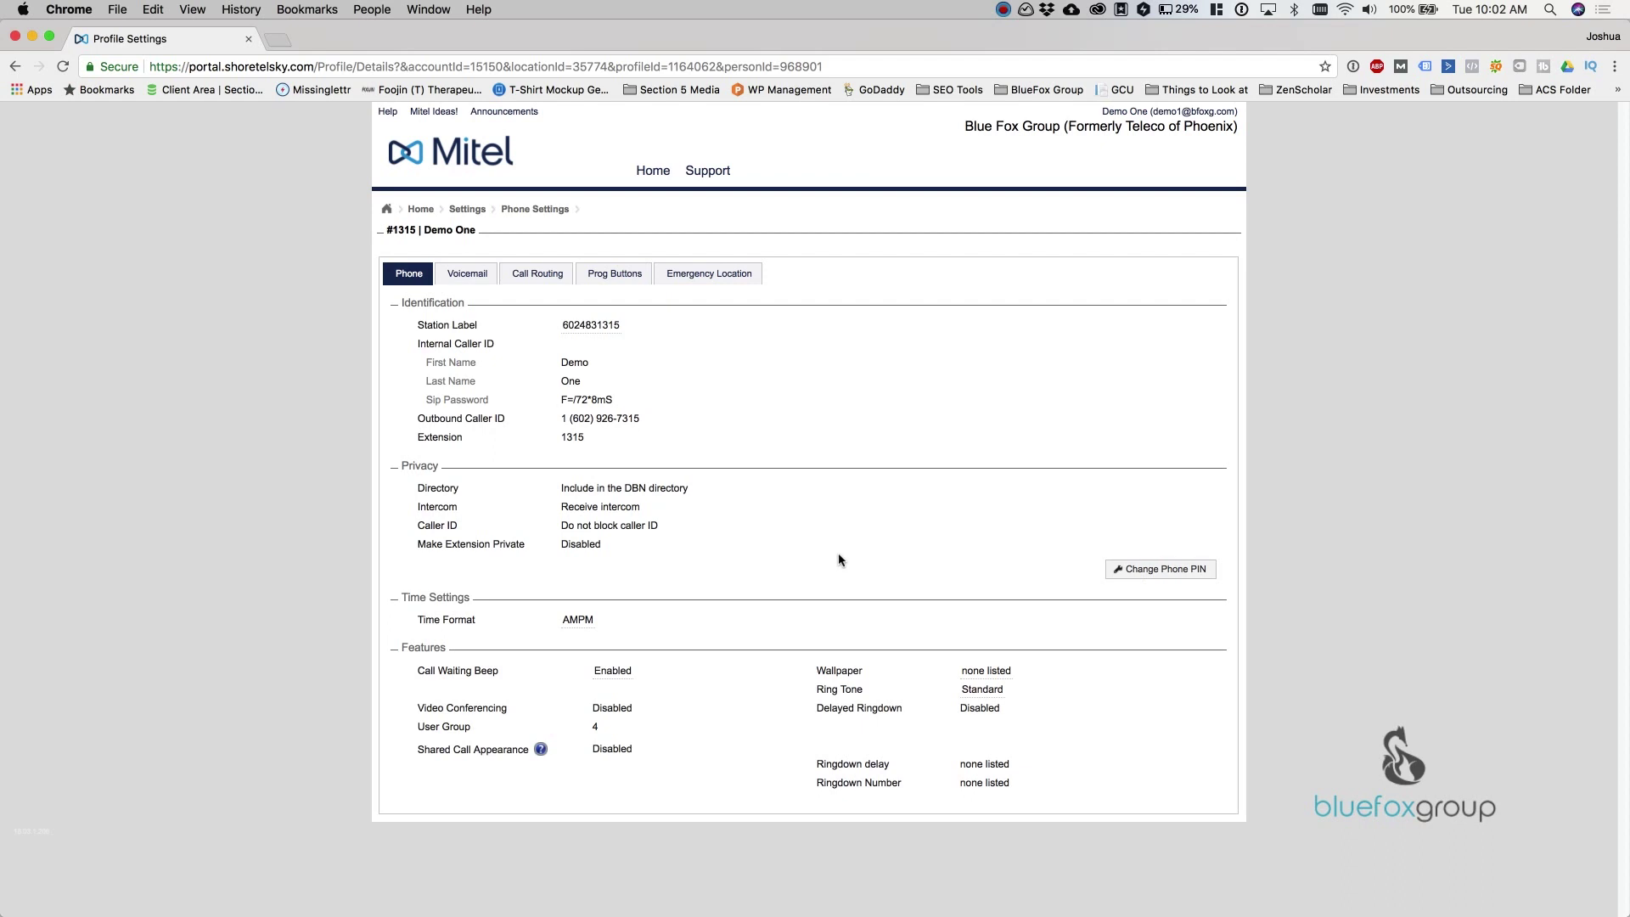
Preview the Time Format choices and cancel, keeping AMPM
click(573, 621)
click(611, 622)
click(700, 616)
click(642, 623)
Leave Ring Tone as Standard and show the Voicemail settings with notification off
click(991, 695)
click(983, 693)
drag(815, 765, 1030, 775)
click(1157, 709)
click(465, 273)
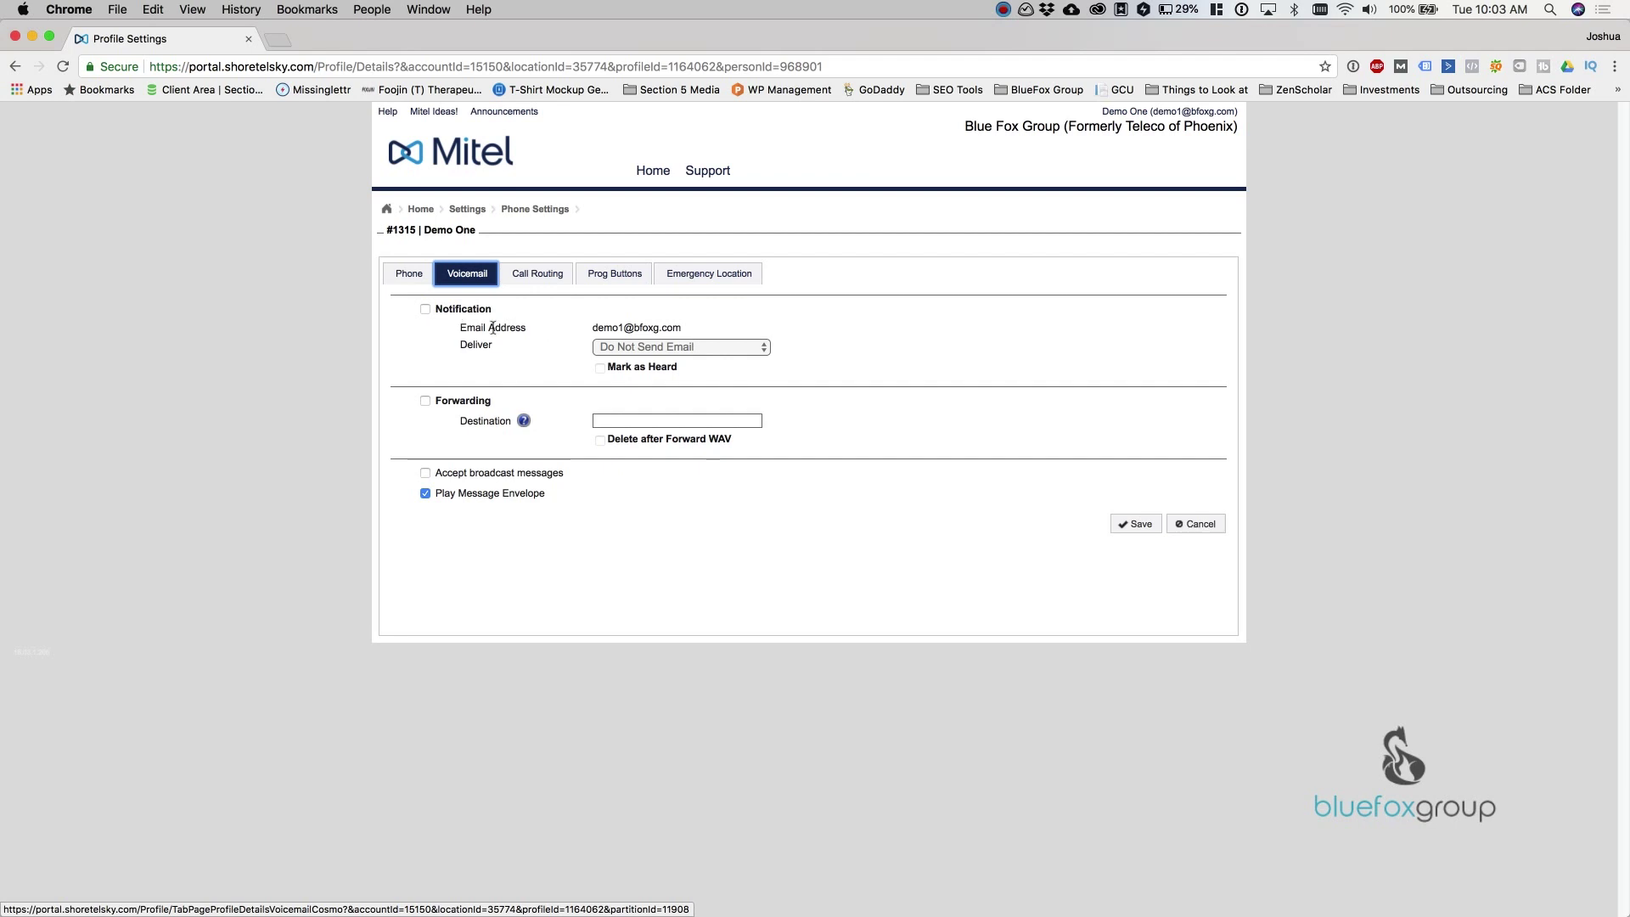
Try voicemail e-mail notification with the message attached, then turn notification back off
click(425, 309)
click(662, 347)
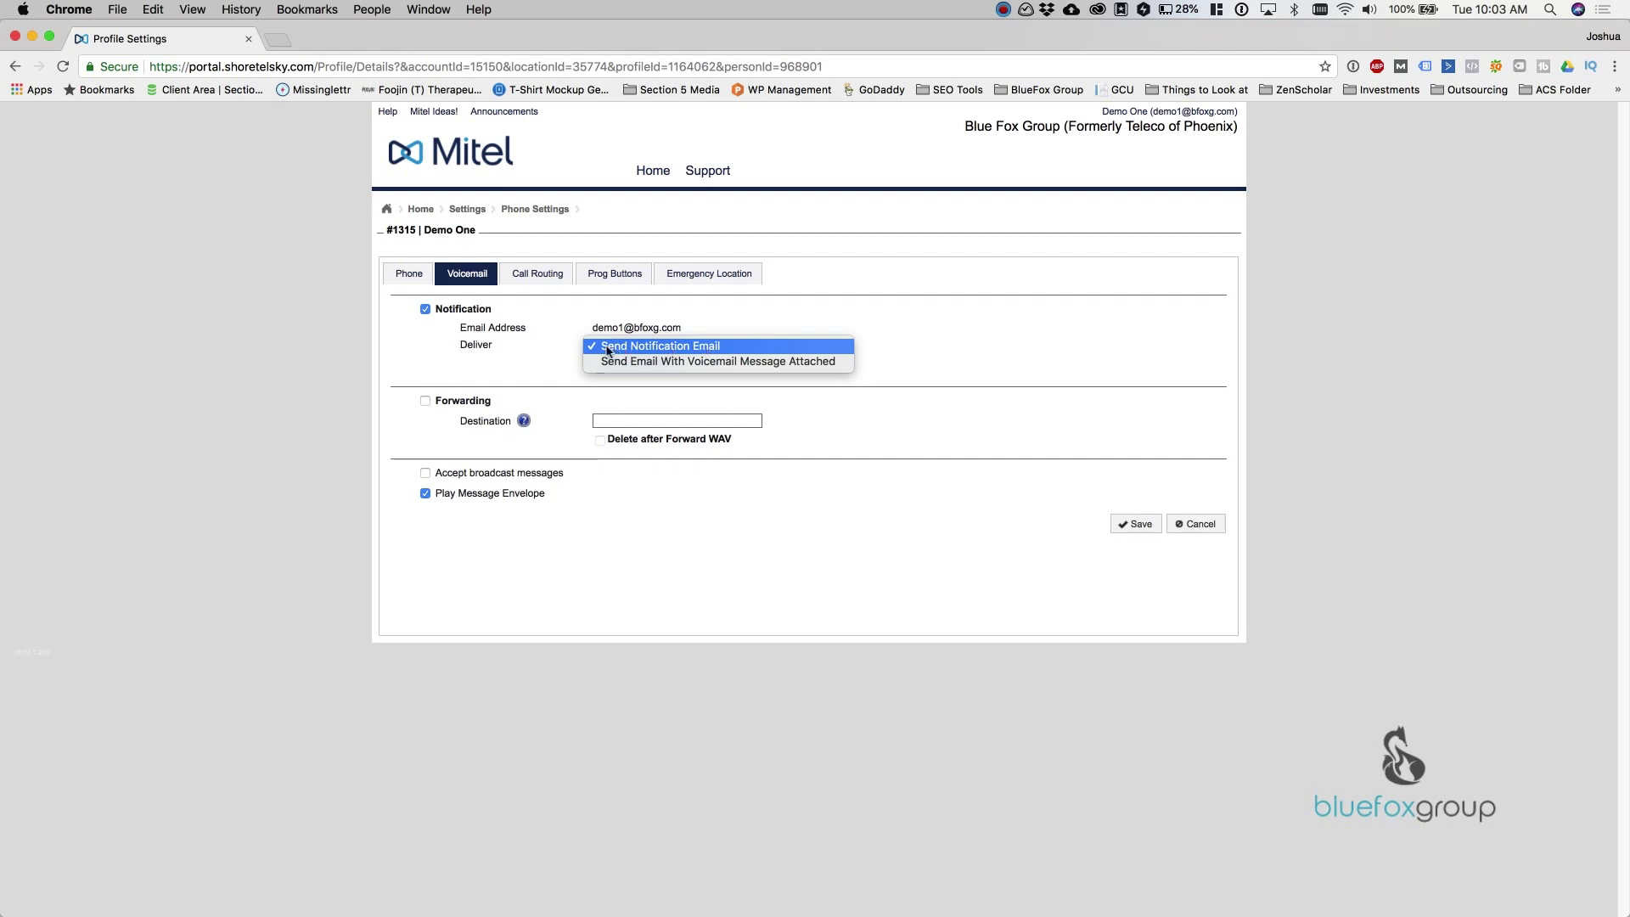
click(801, 360)
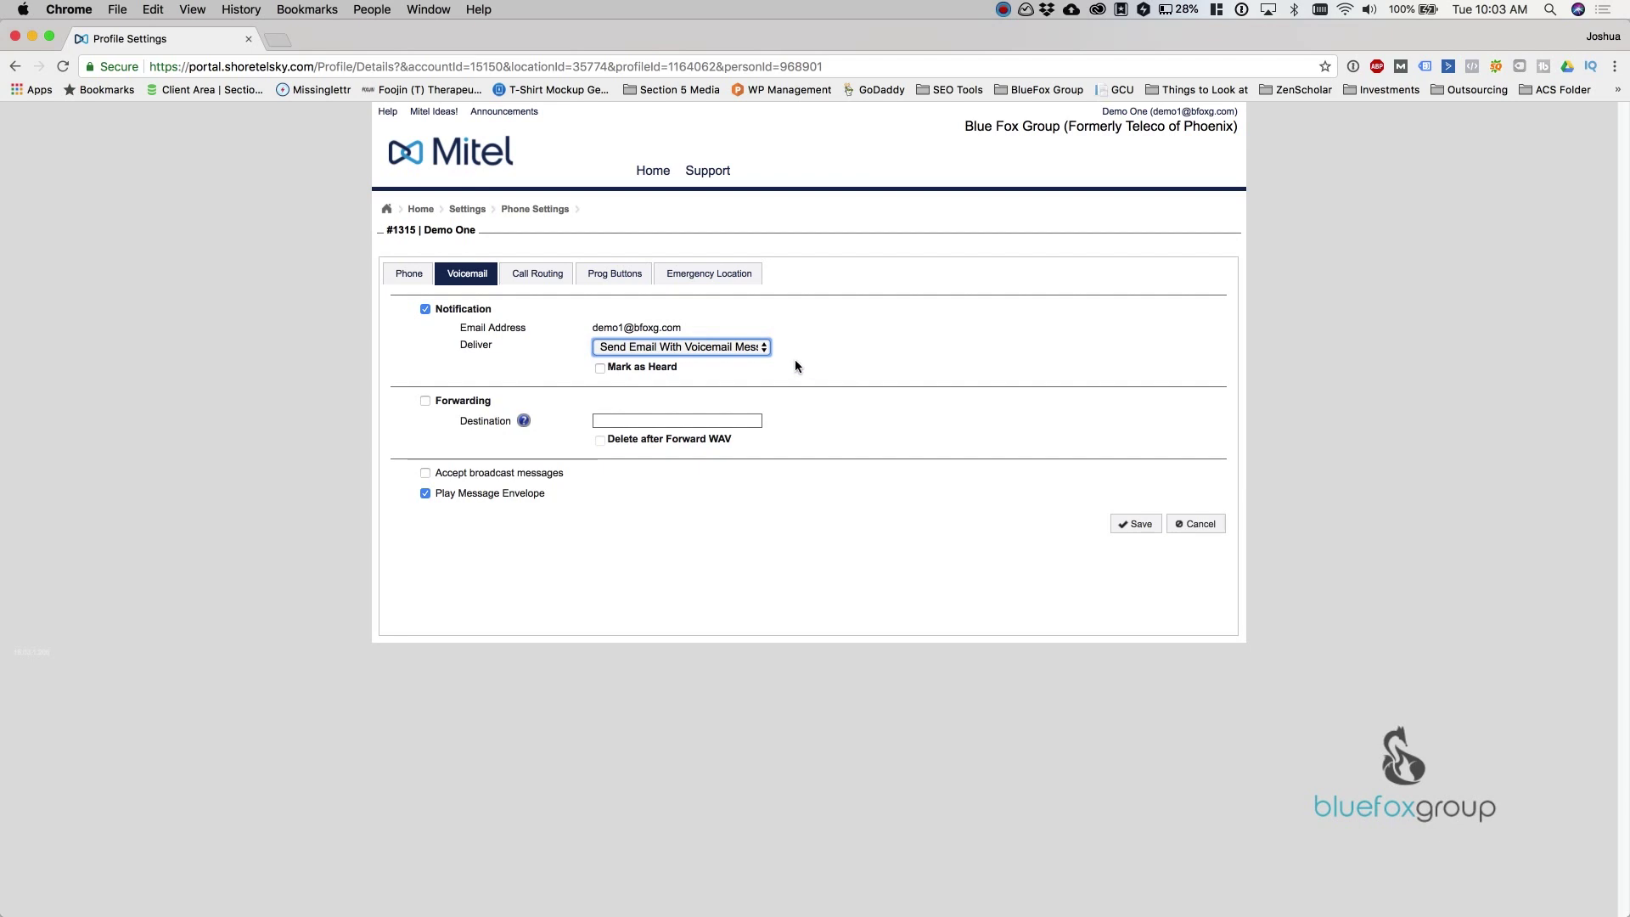
click(691, 347)
click(930, 340)
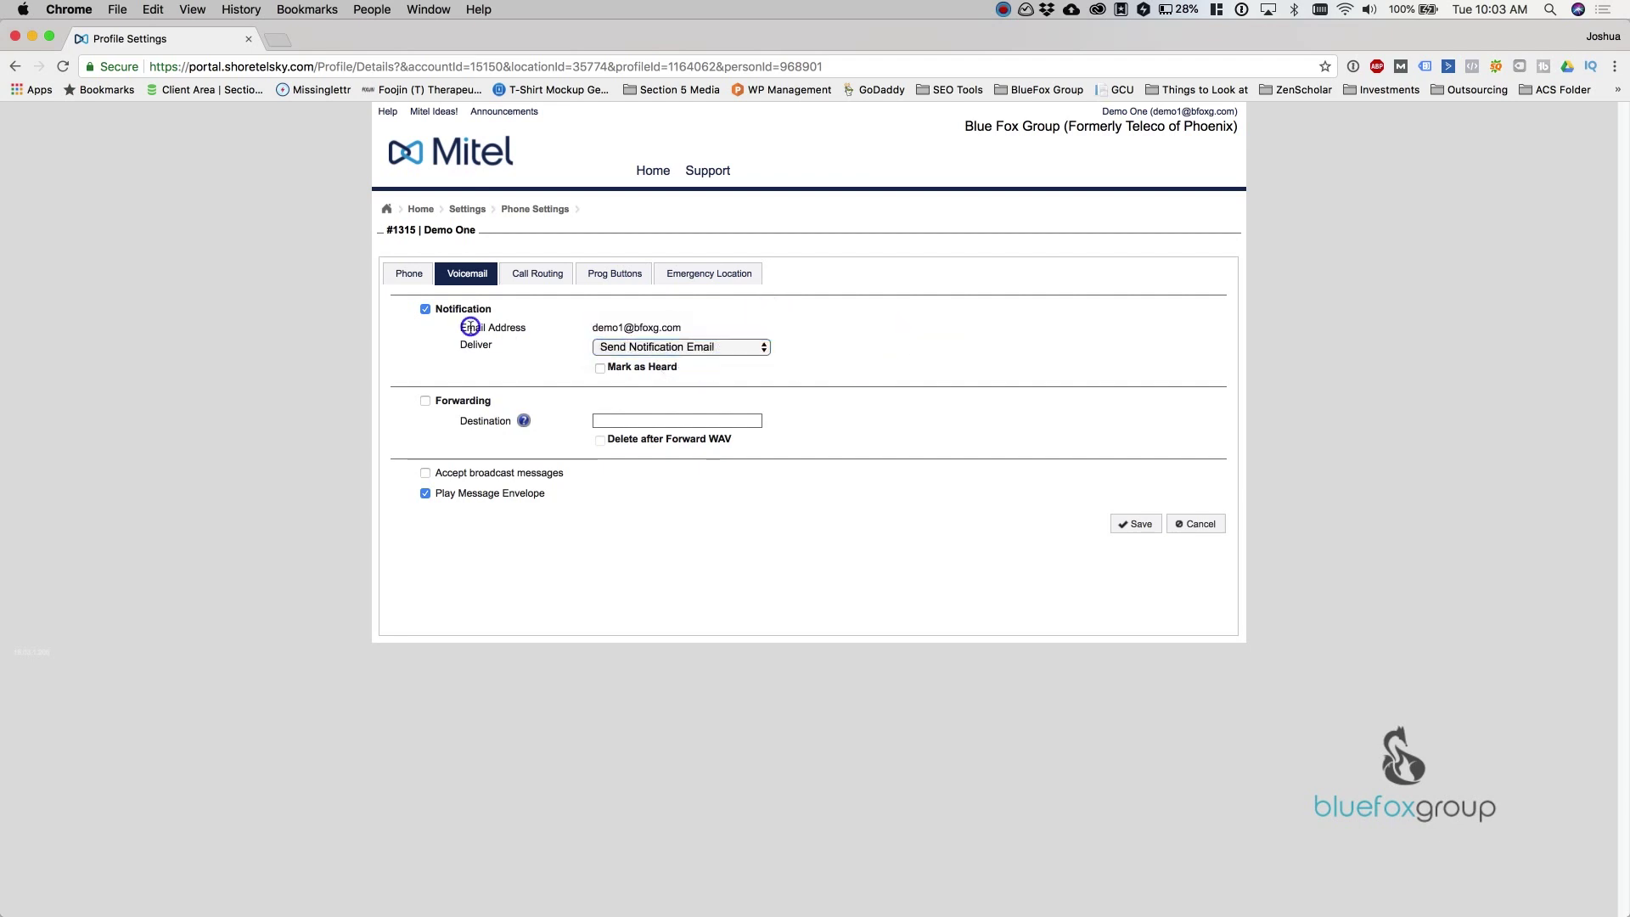
click(425, 309)
Toggle voicemail forwarding on and back off, clear the required-field warning, and show Call Routing
click(425, 401)
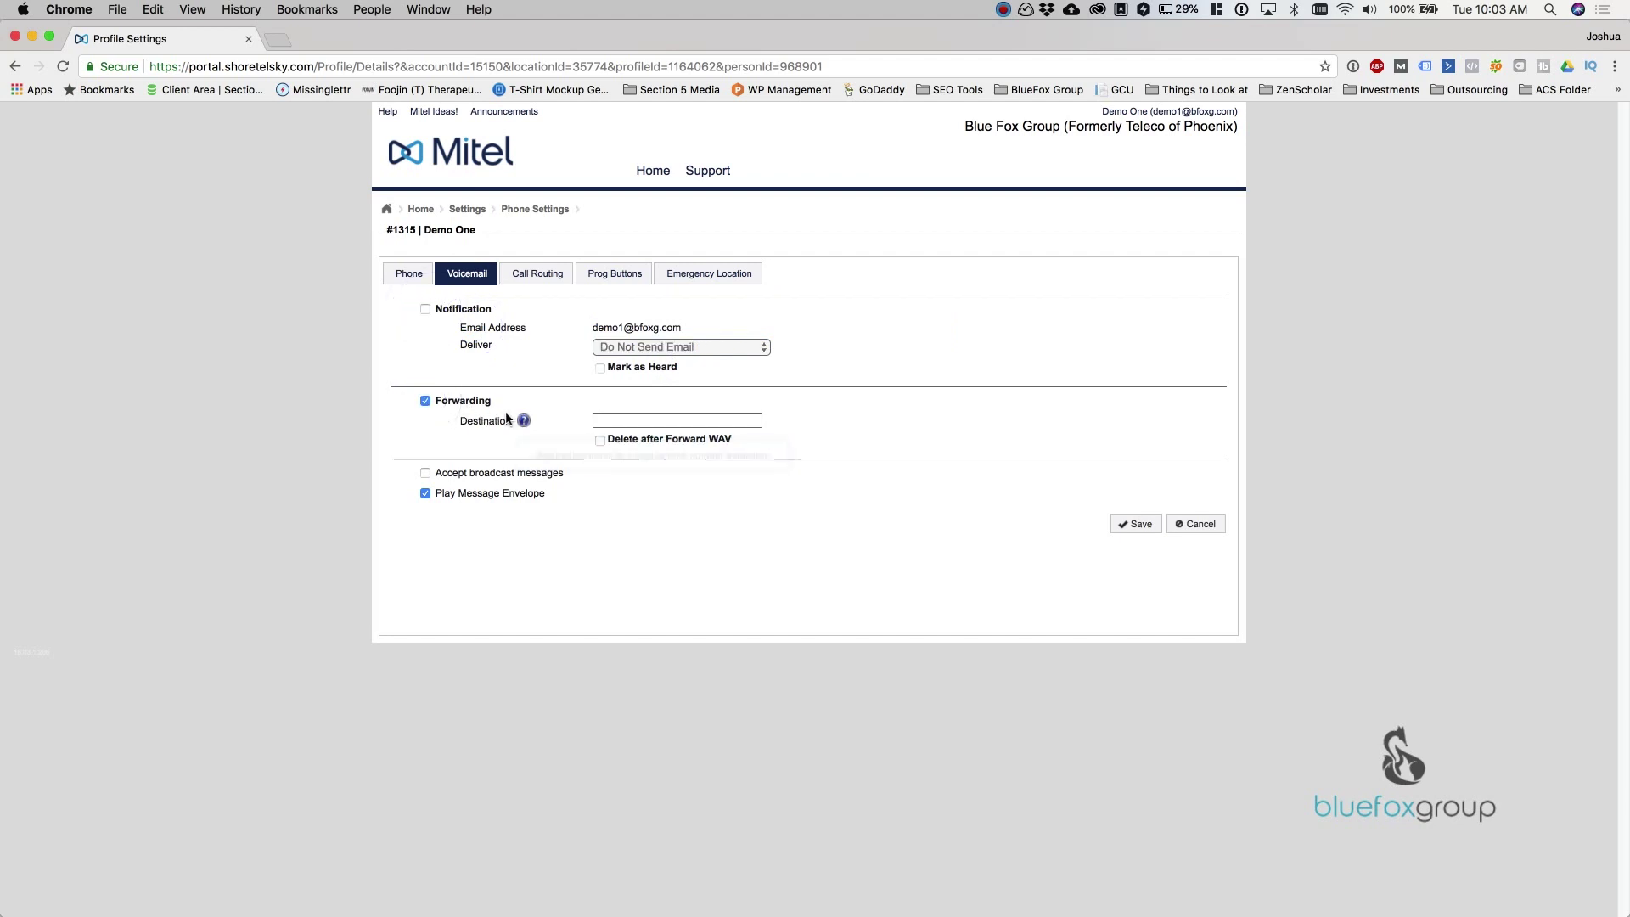
click(660, 422)
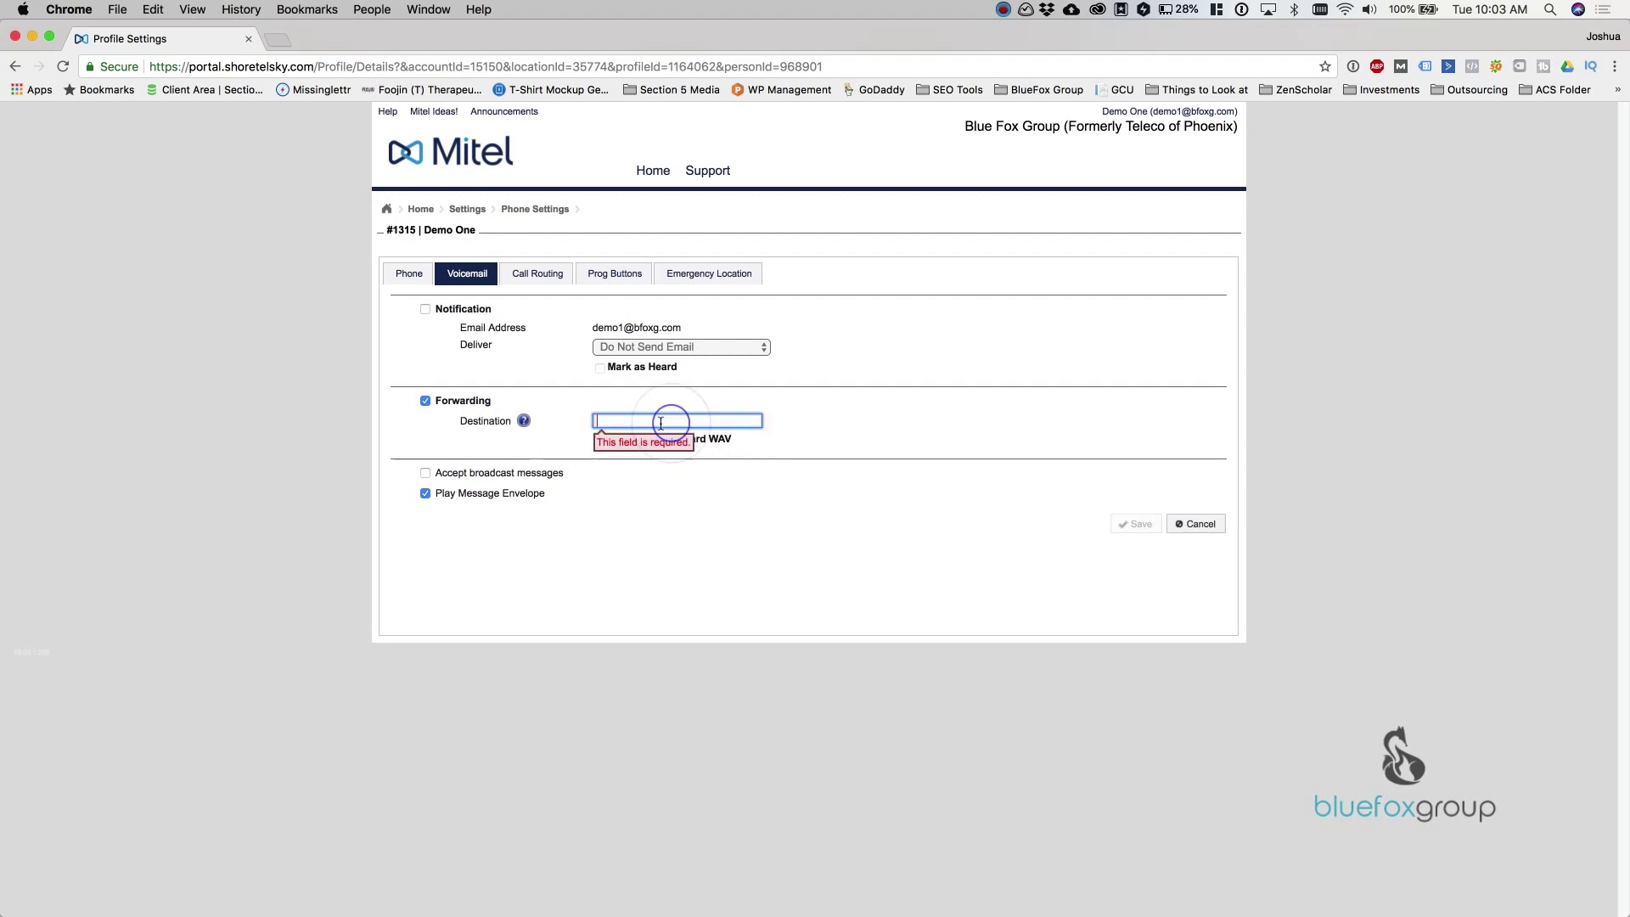
click(688, 397)
click(426, 402)
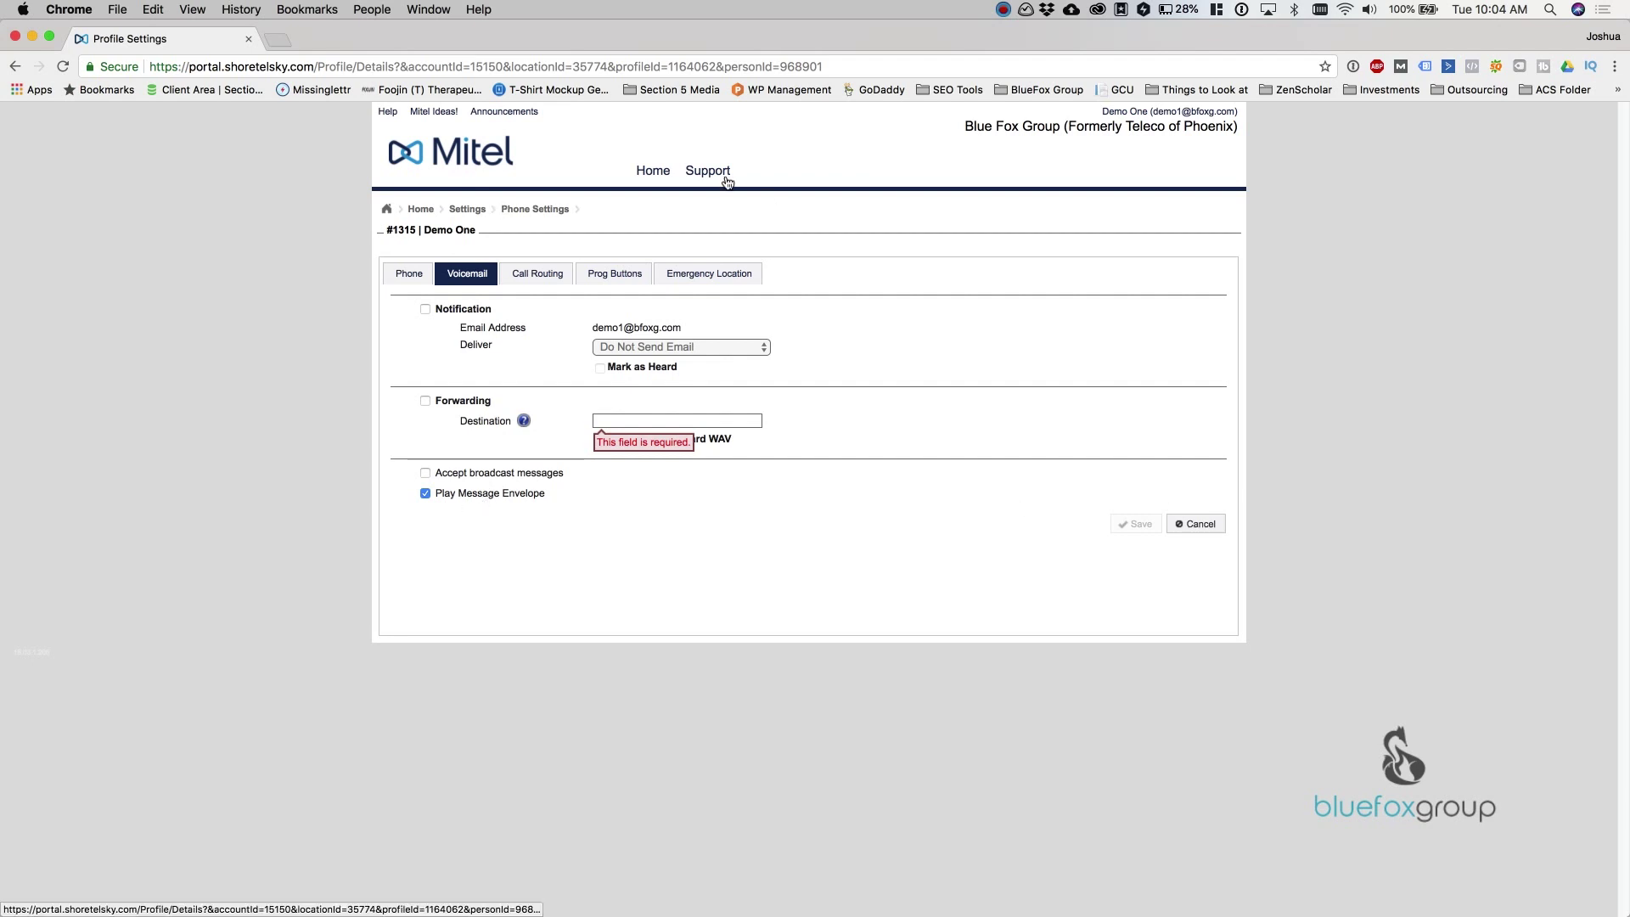
mouse_move(653, 171)
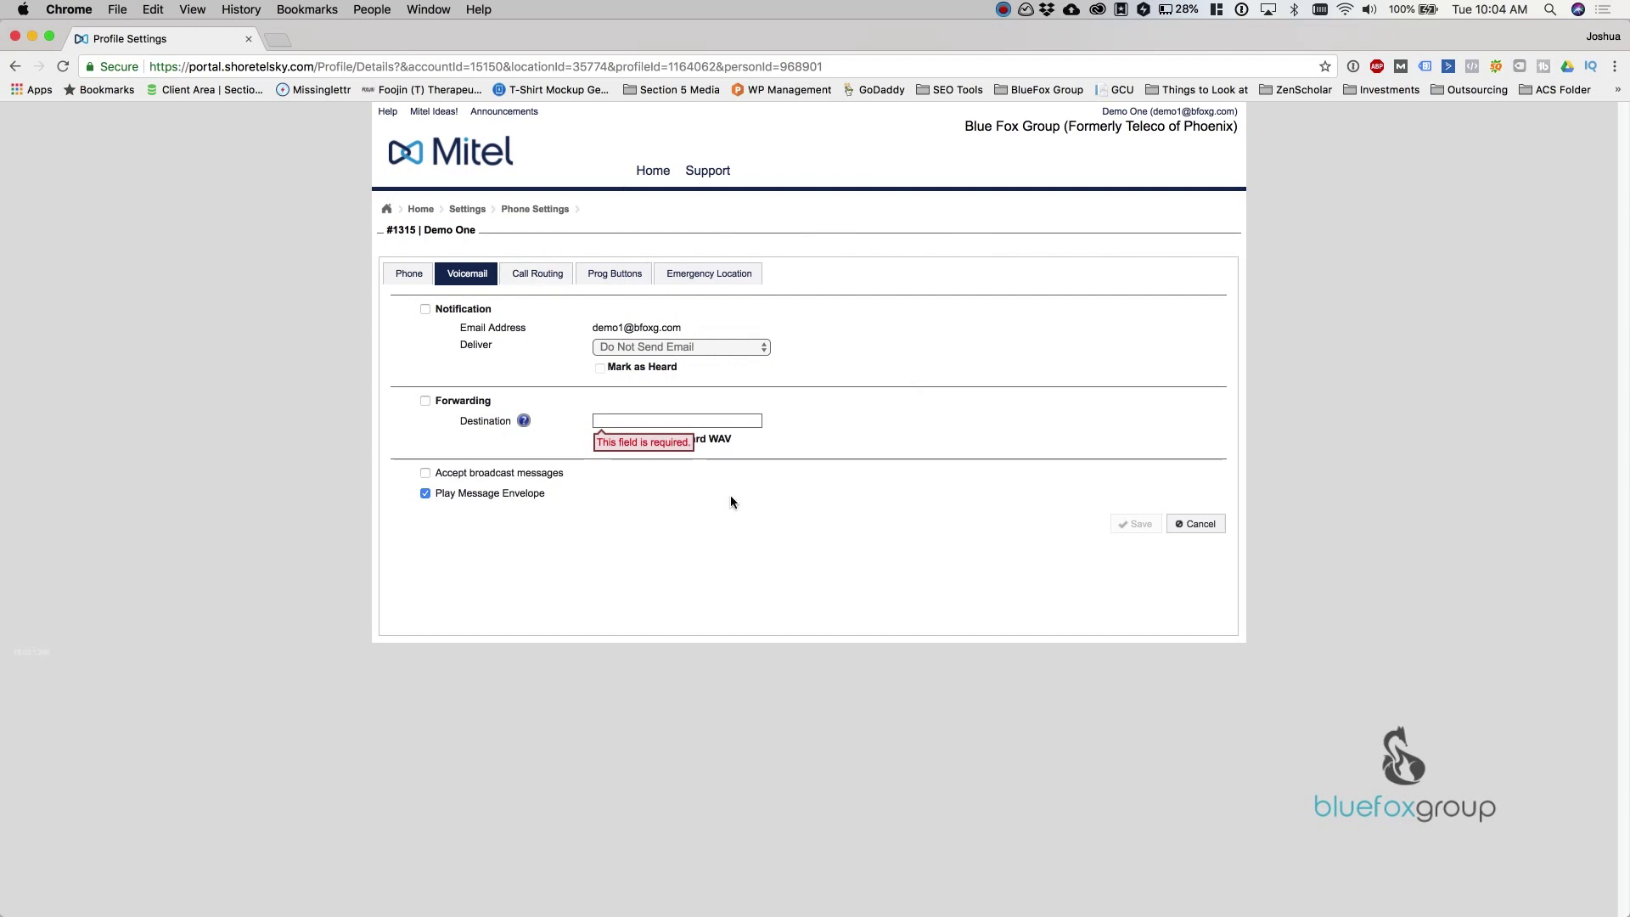
click(755, 502)
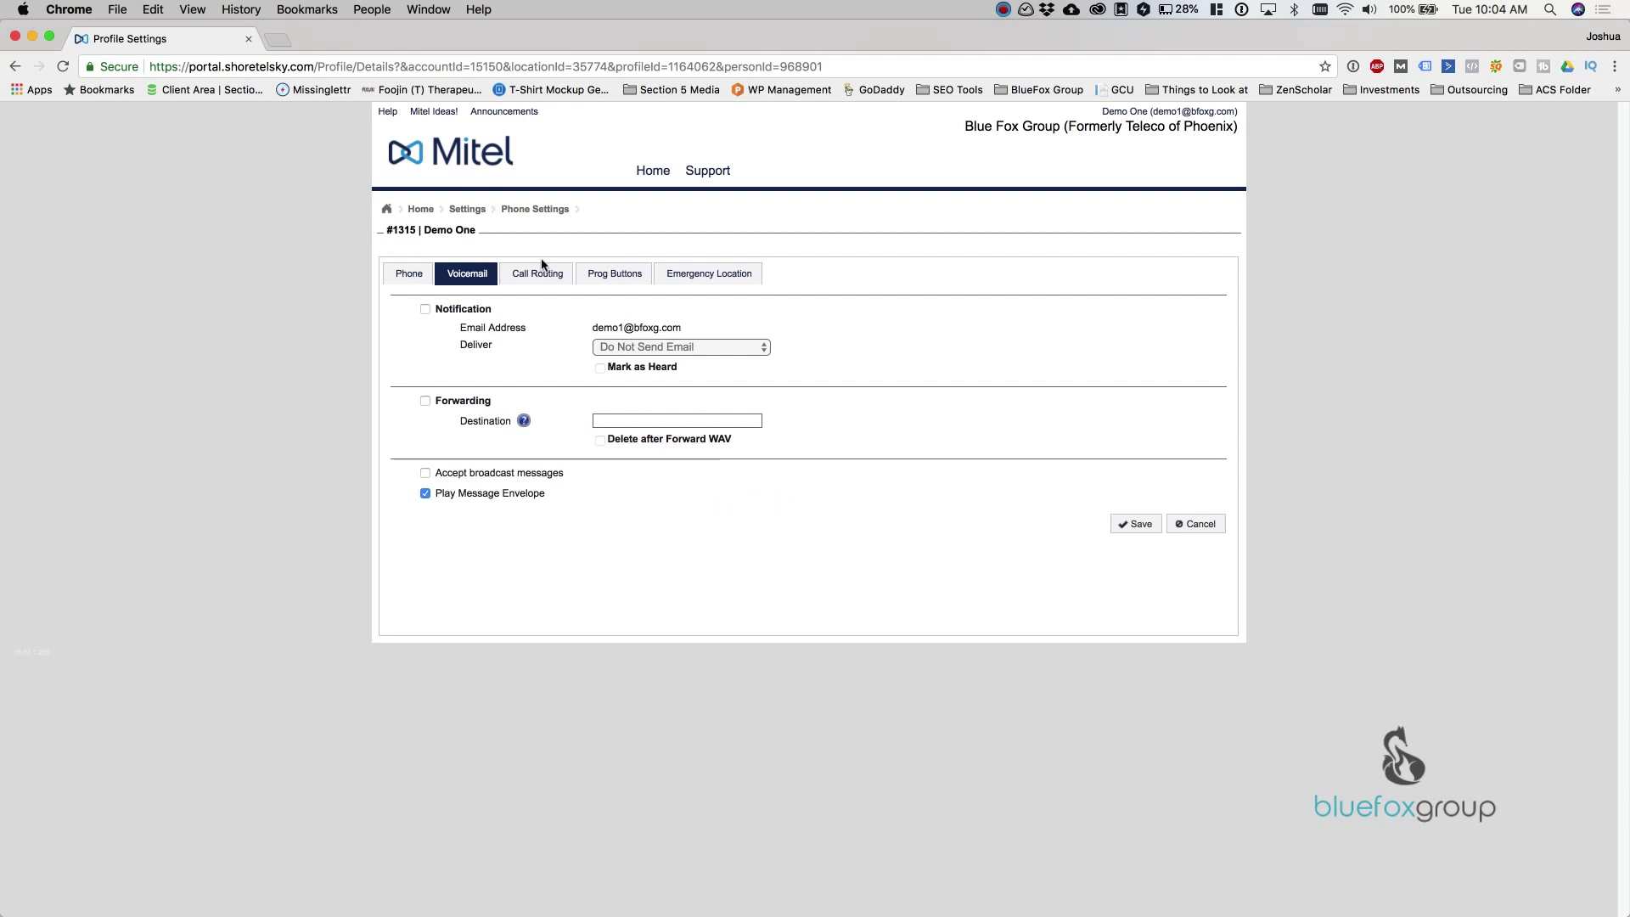
click(526, 277)
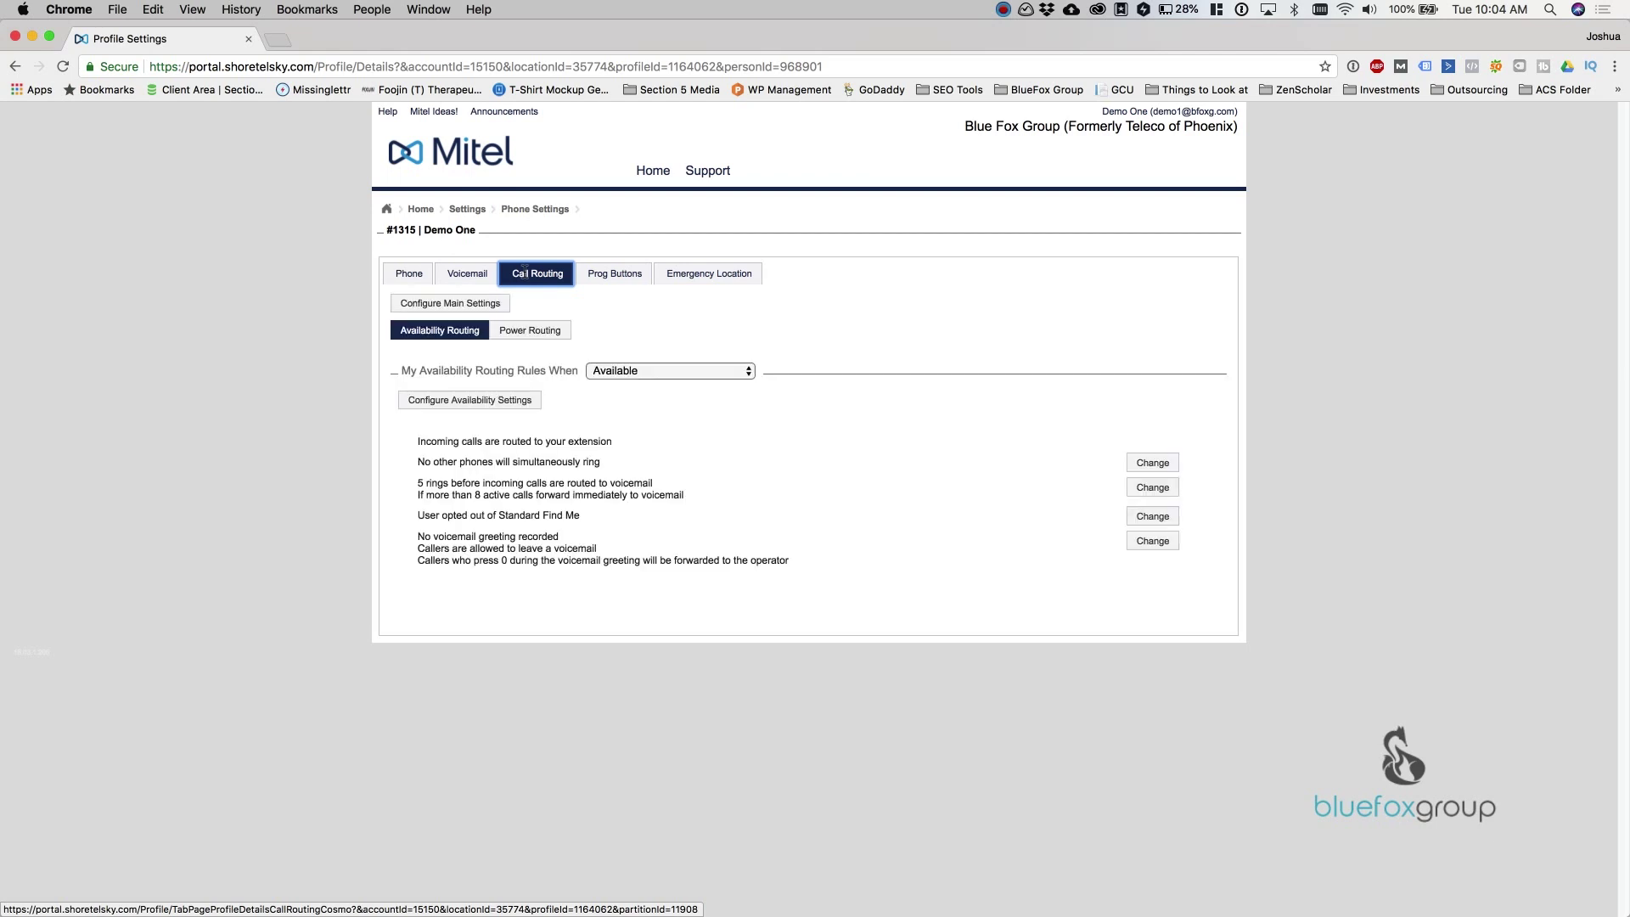
Preview the routing rules for In A Meeting, Out Of Office and Do Not Disturb
click(636, 369)
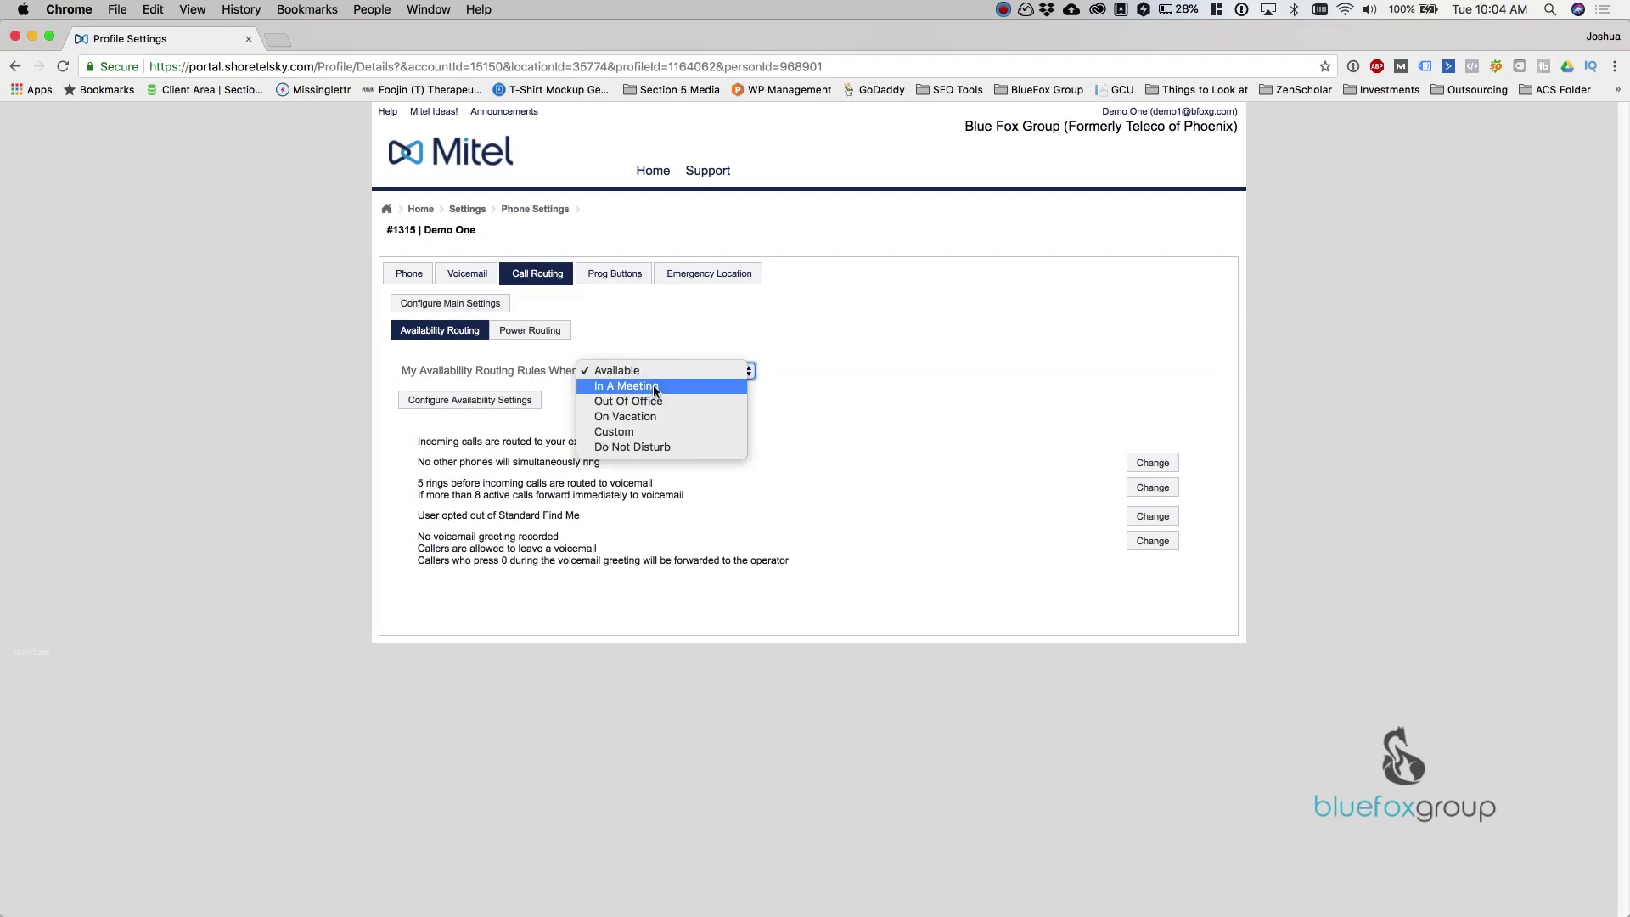
click(655, 387)
click(667, 367)
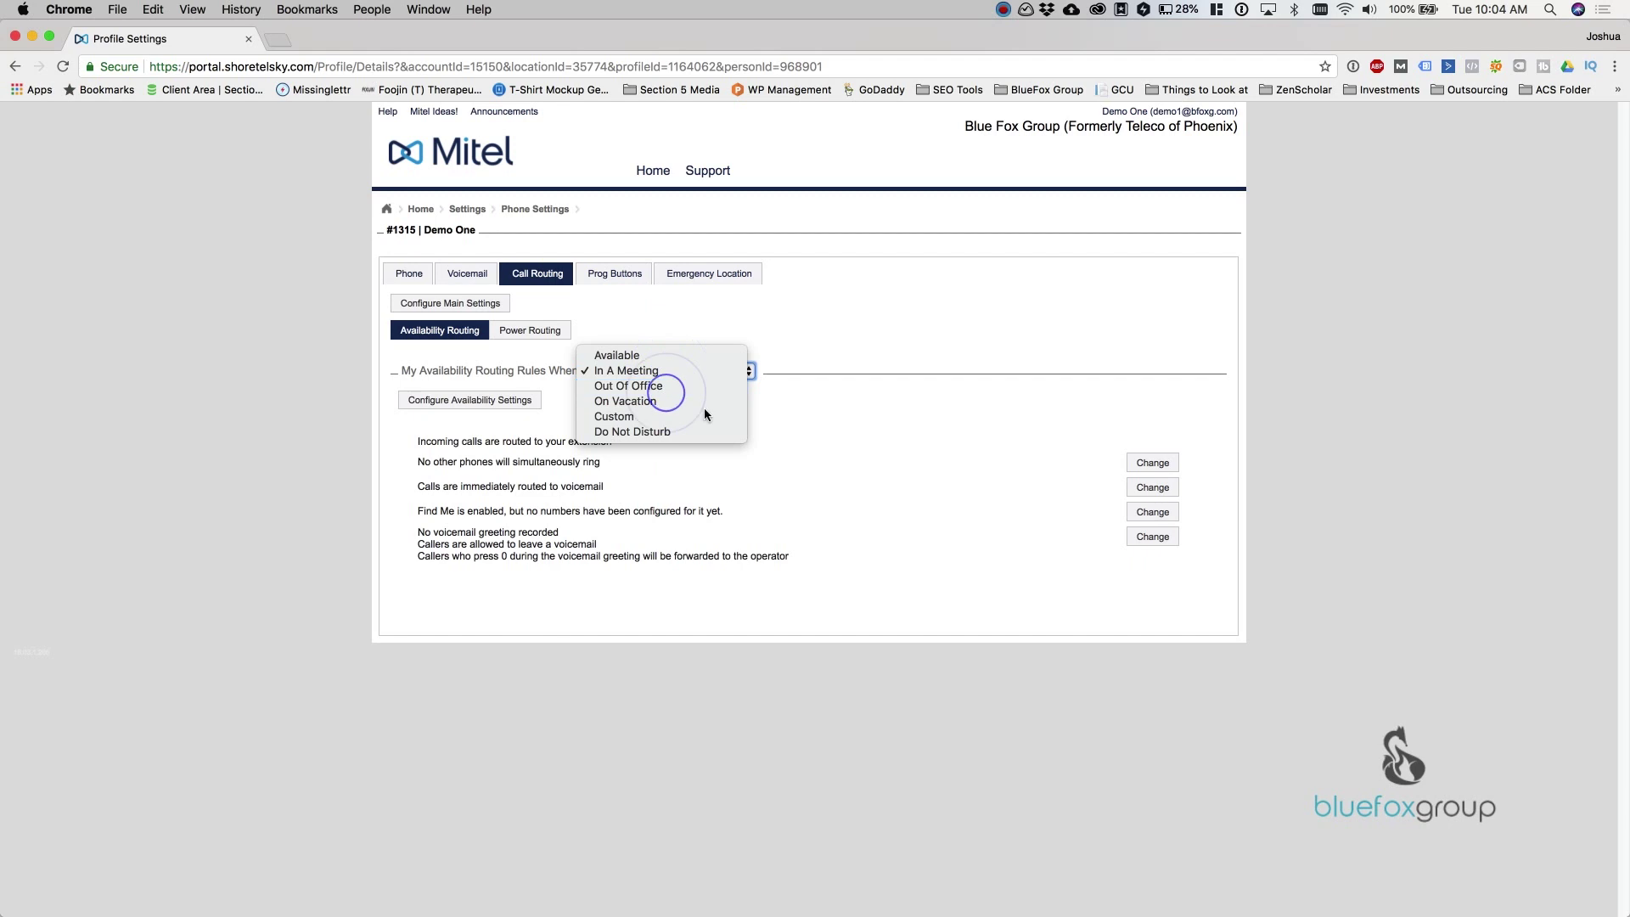
click(667, 386)
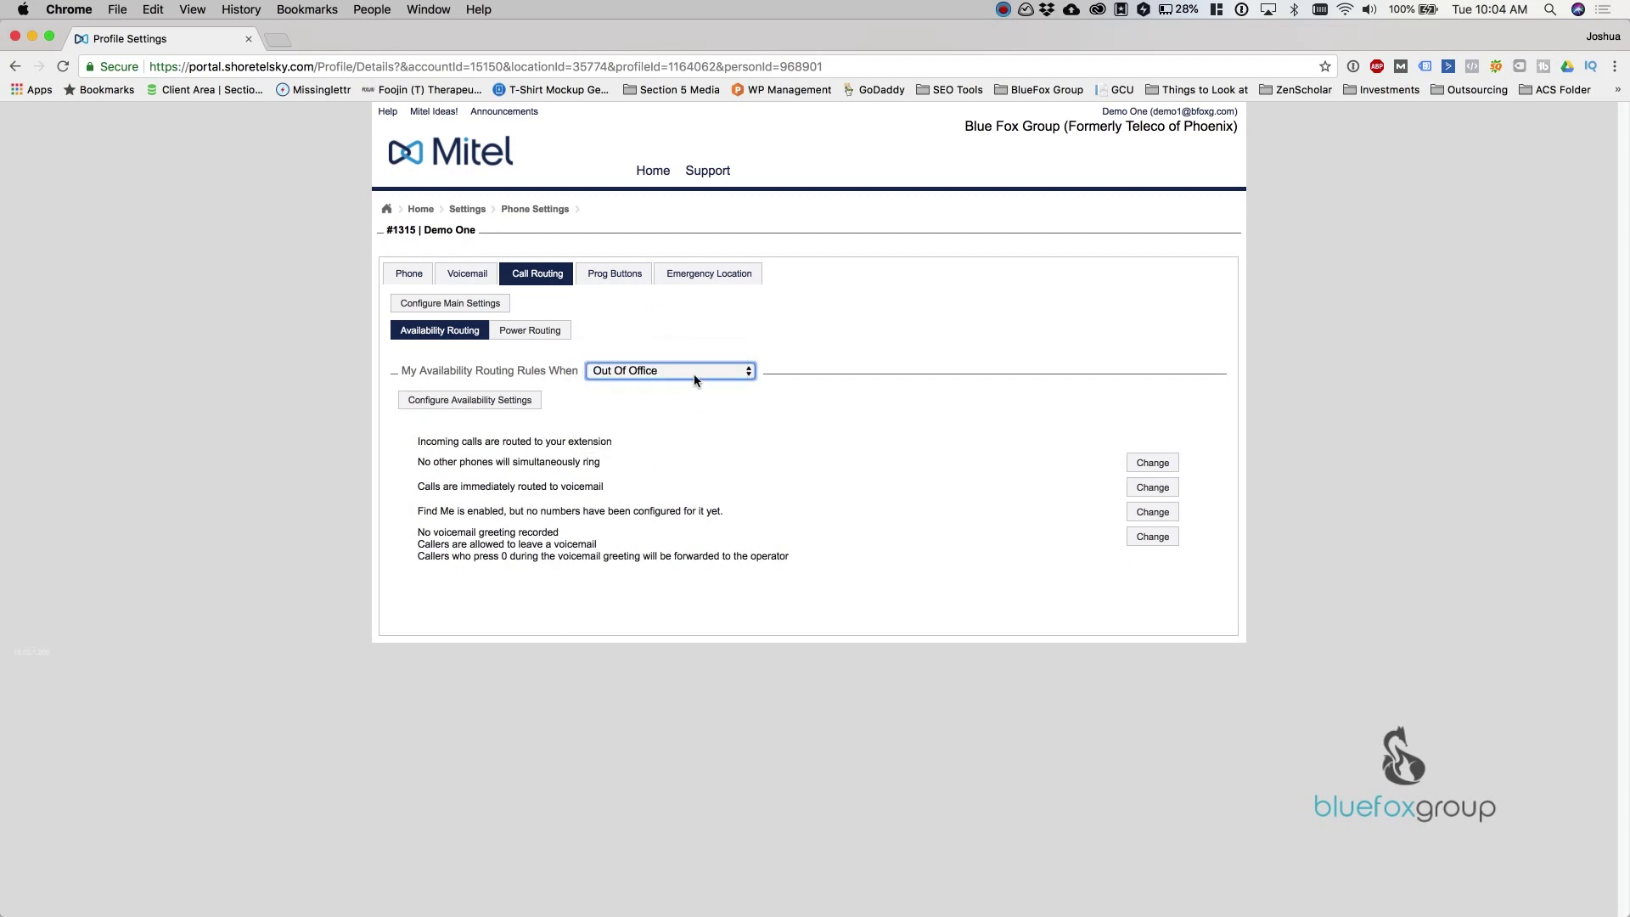
click(695, 374)
click(674, 425)
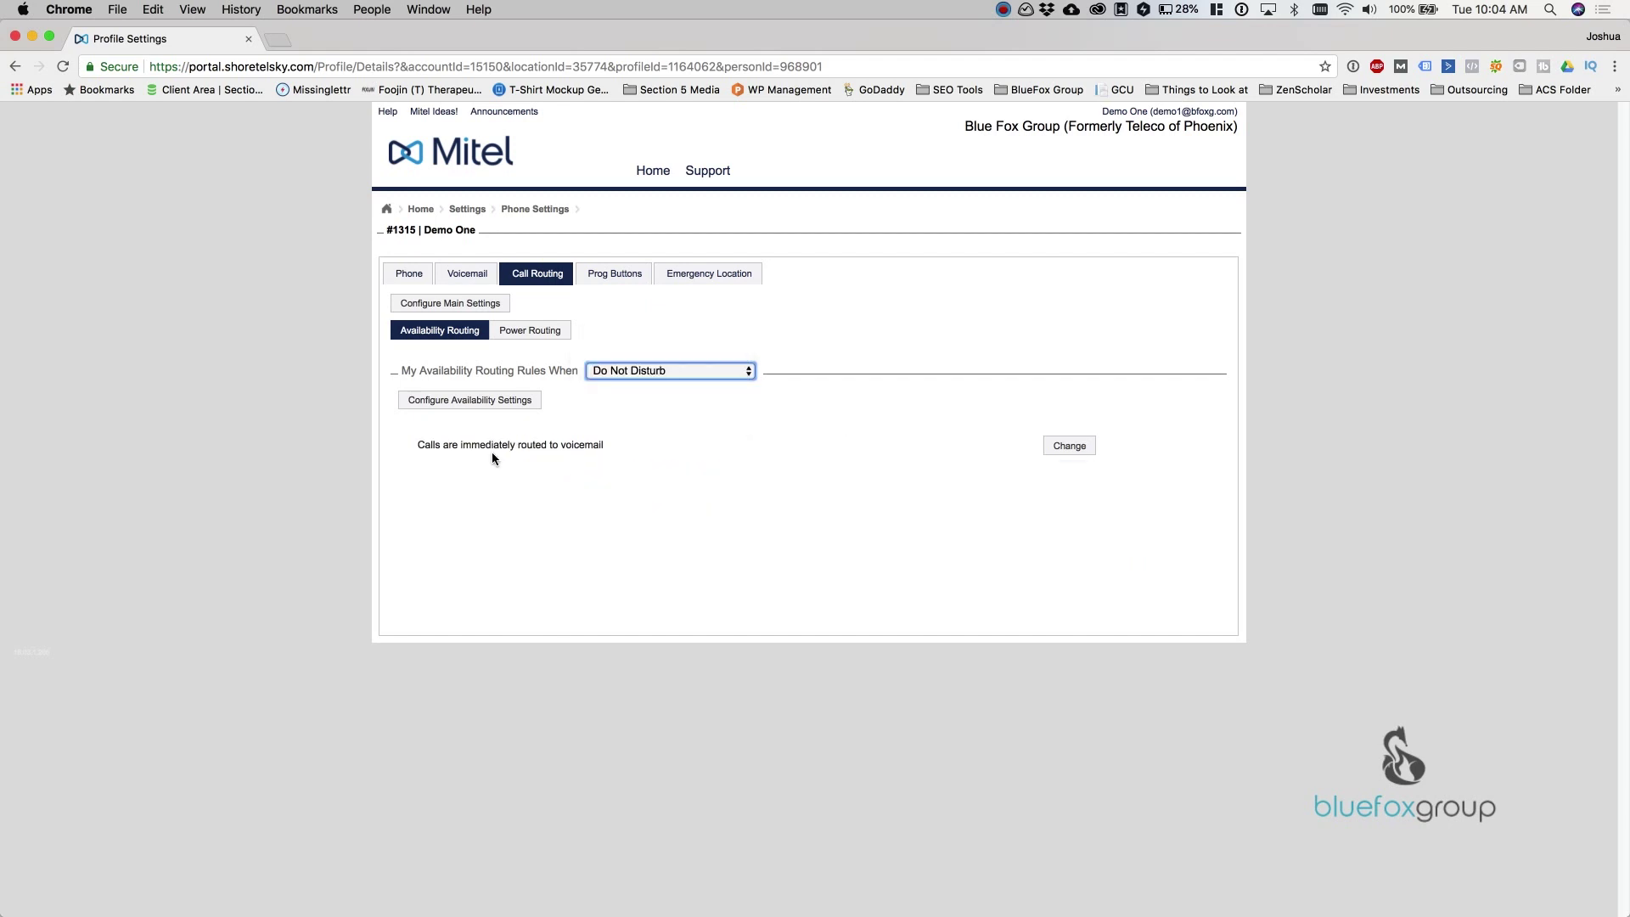
Return availability routing to Available and start a new Power Routing rule
click(682, 376)
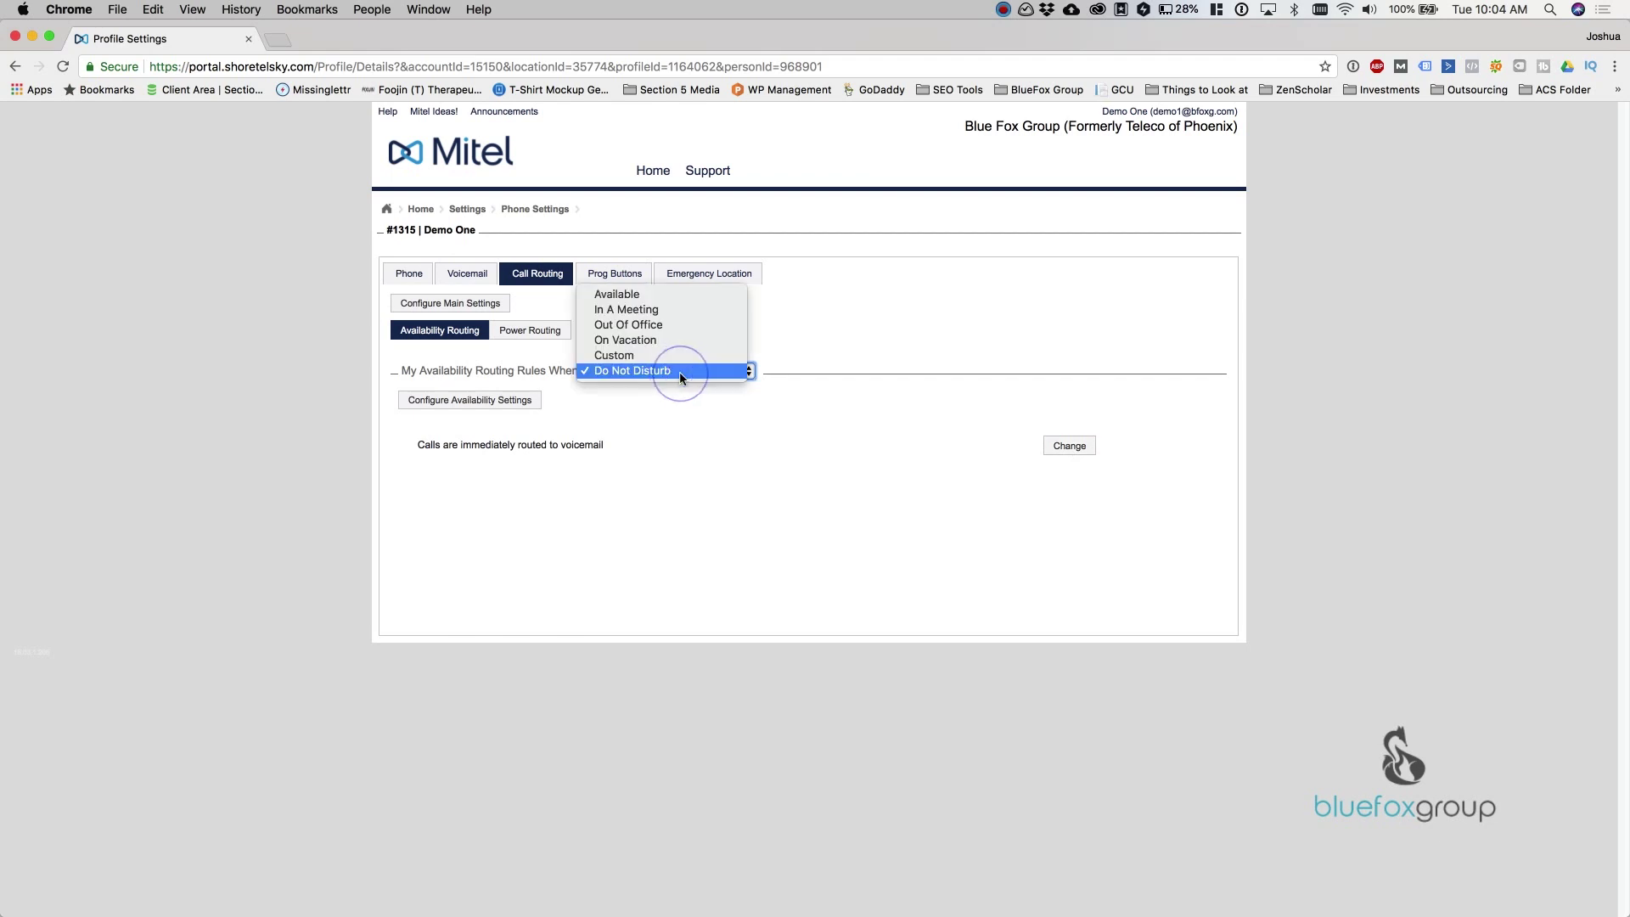
click(695, 294)
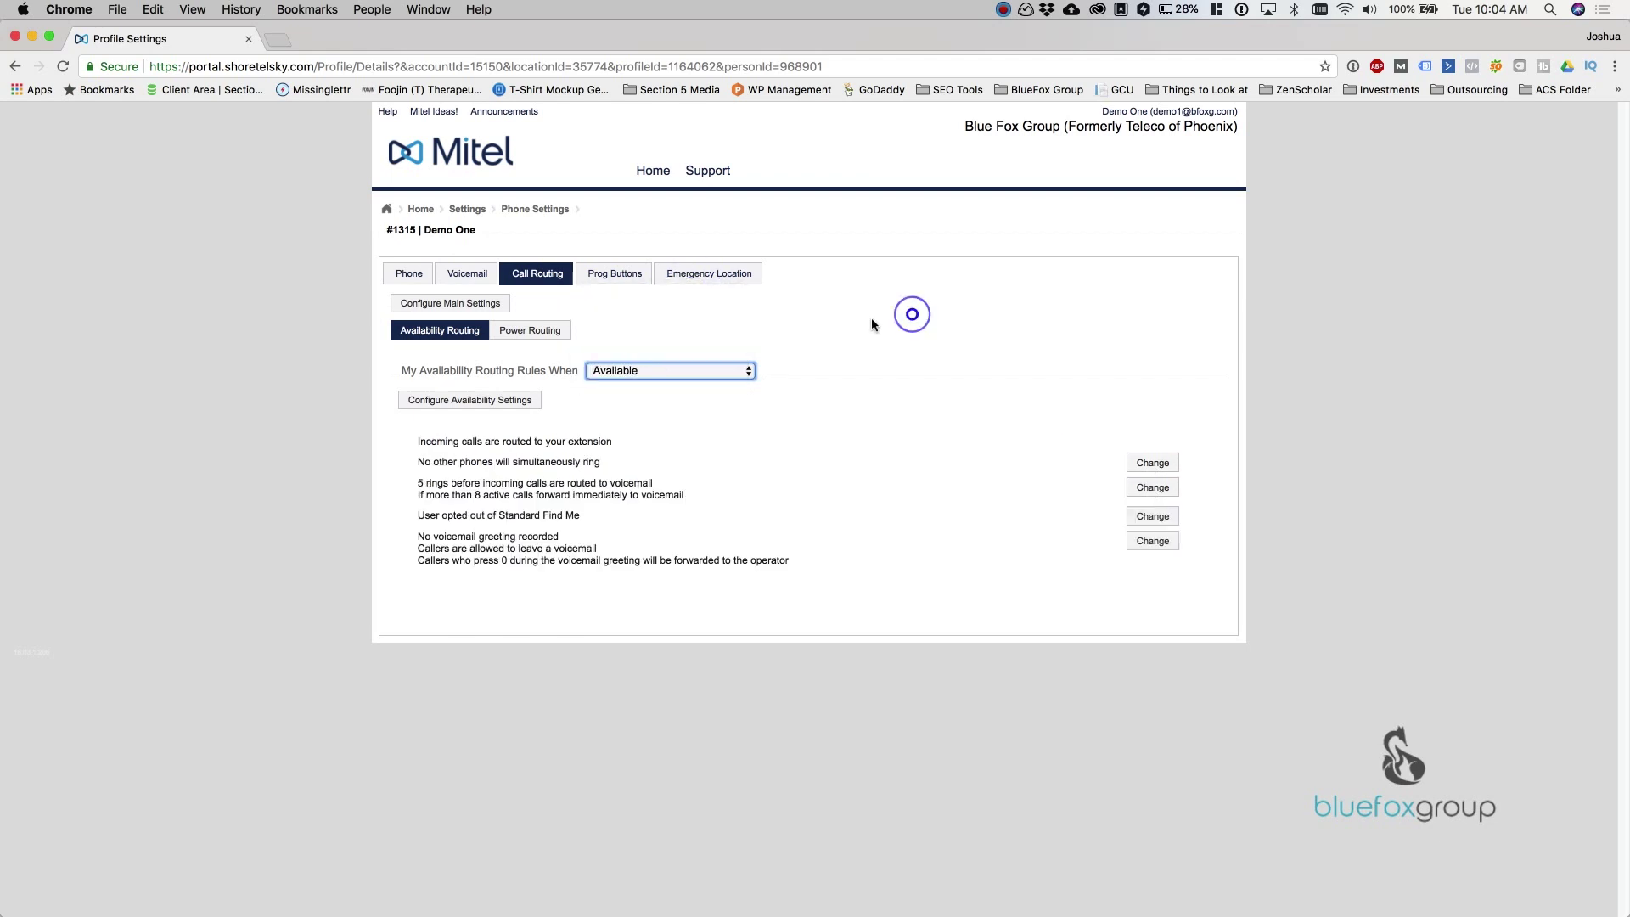
click(548, 330)
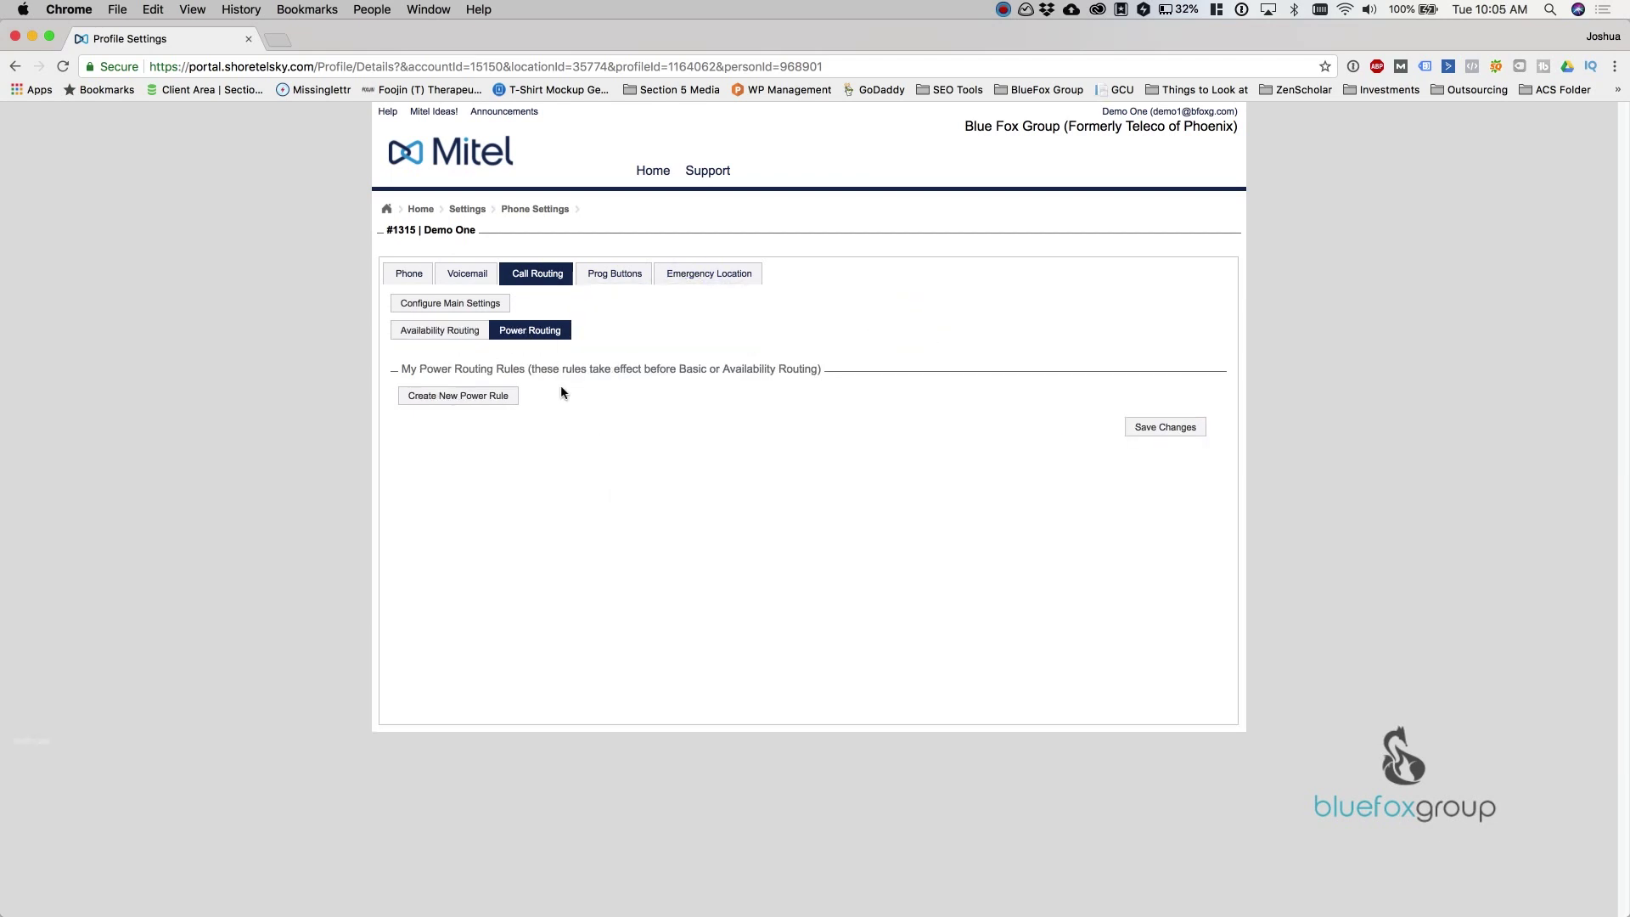
click(457, 397)
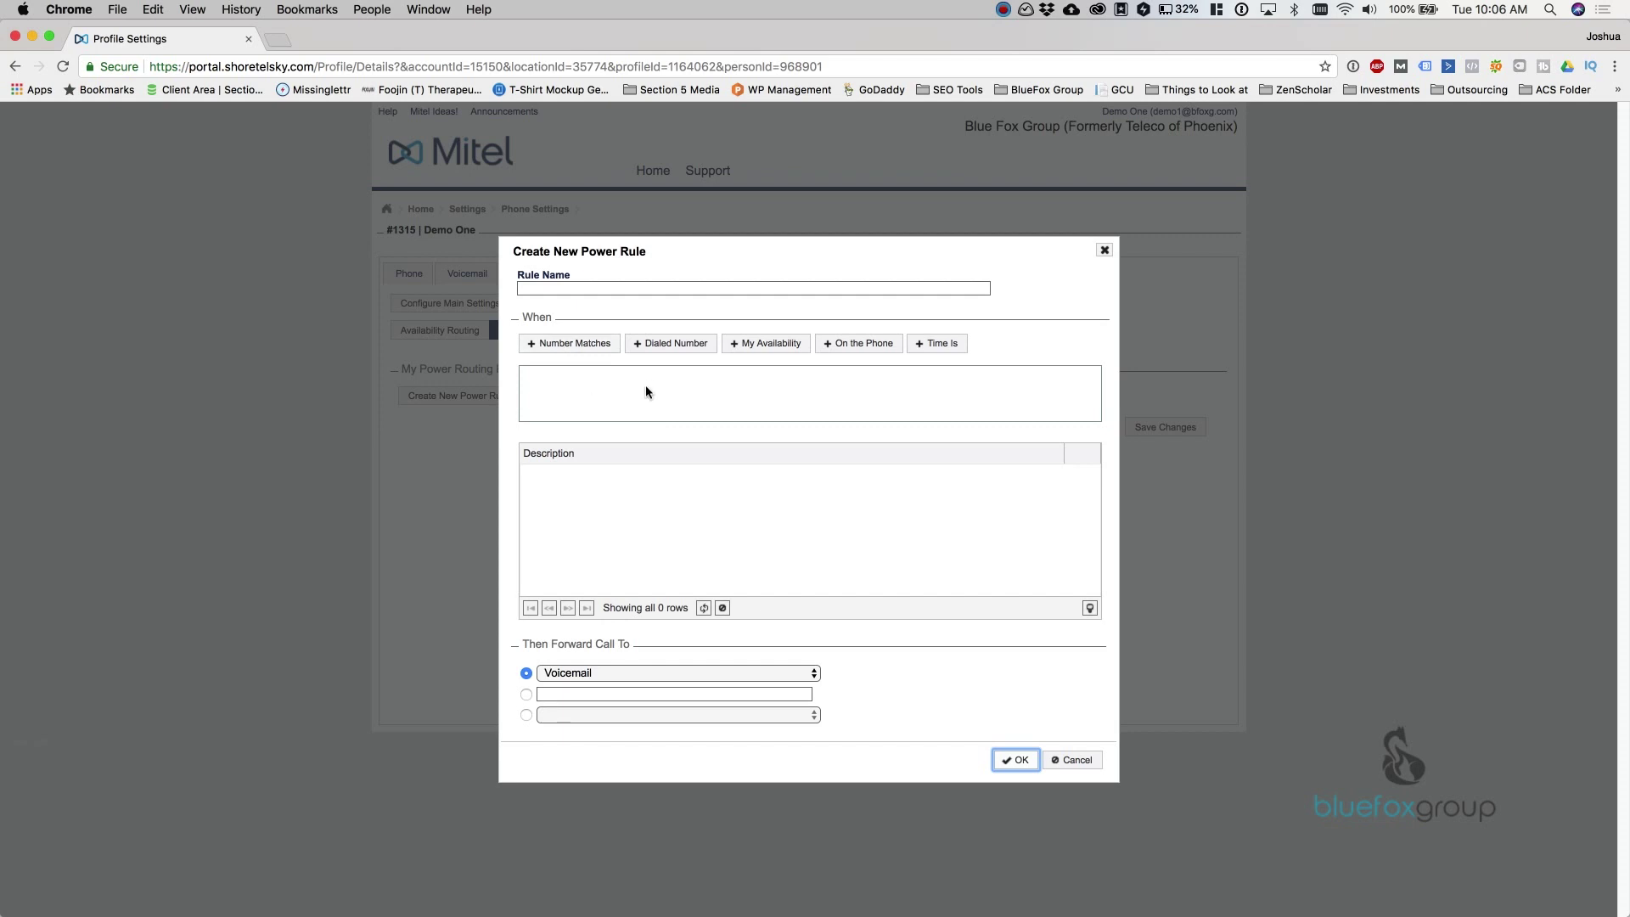
click(654, 673)
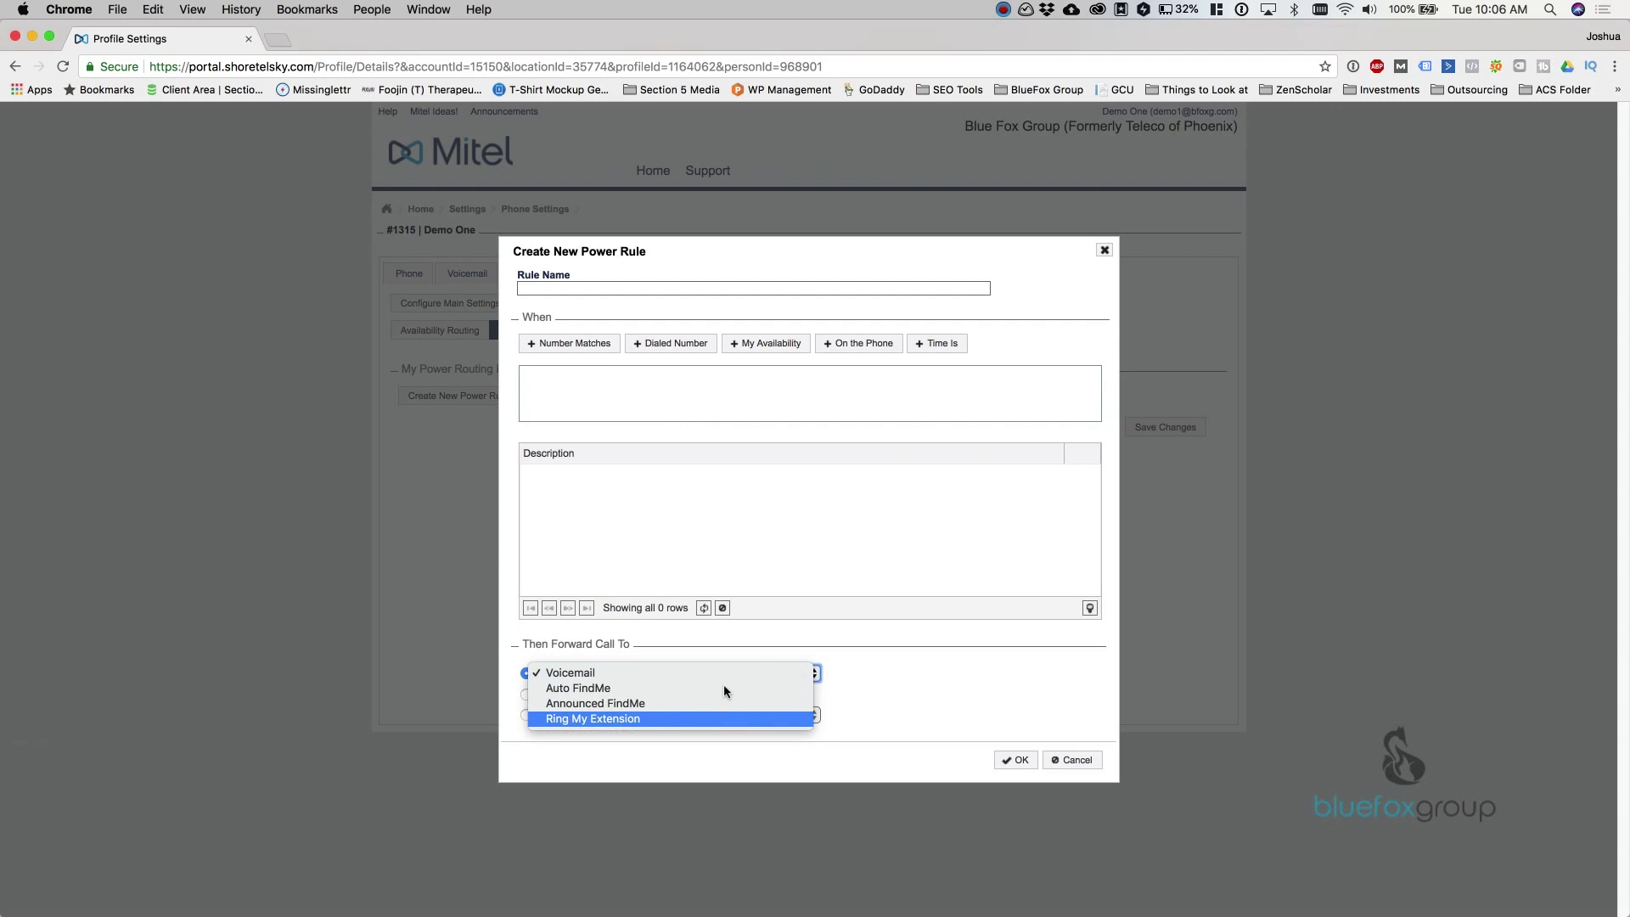
click(942, 690)
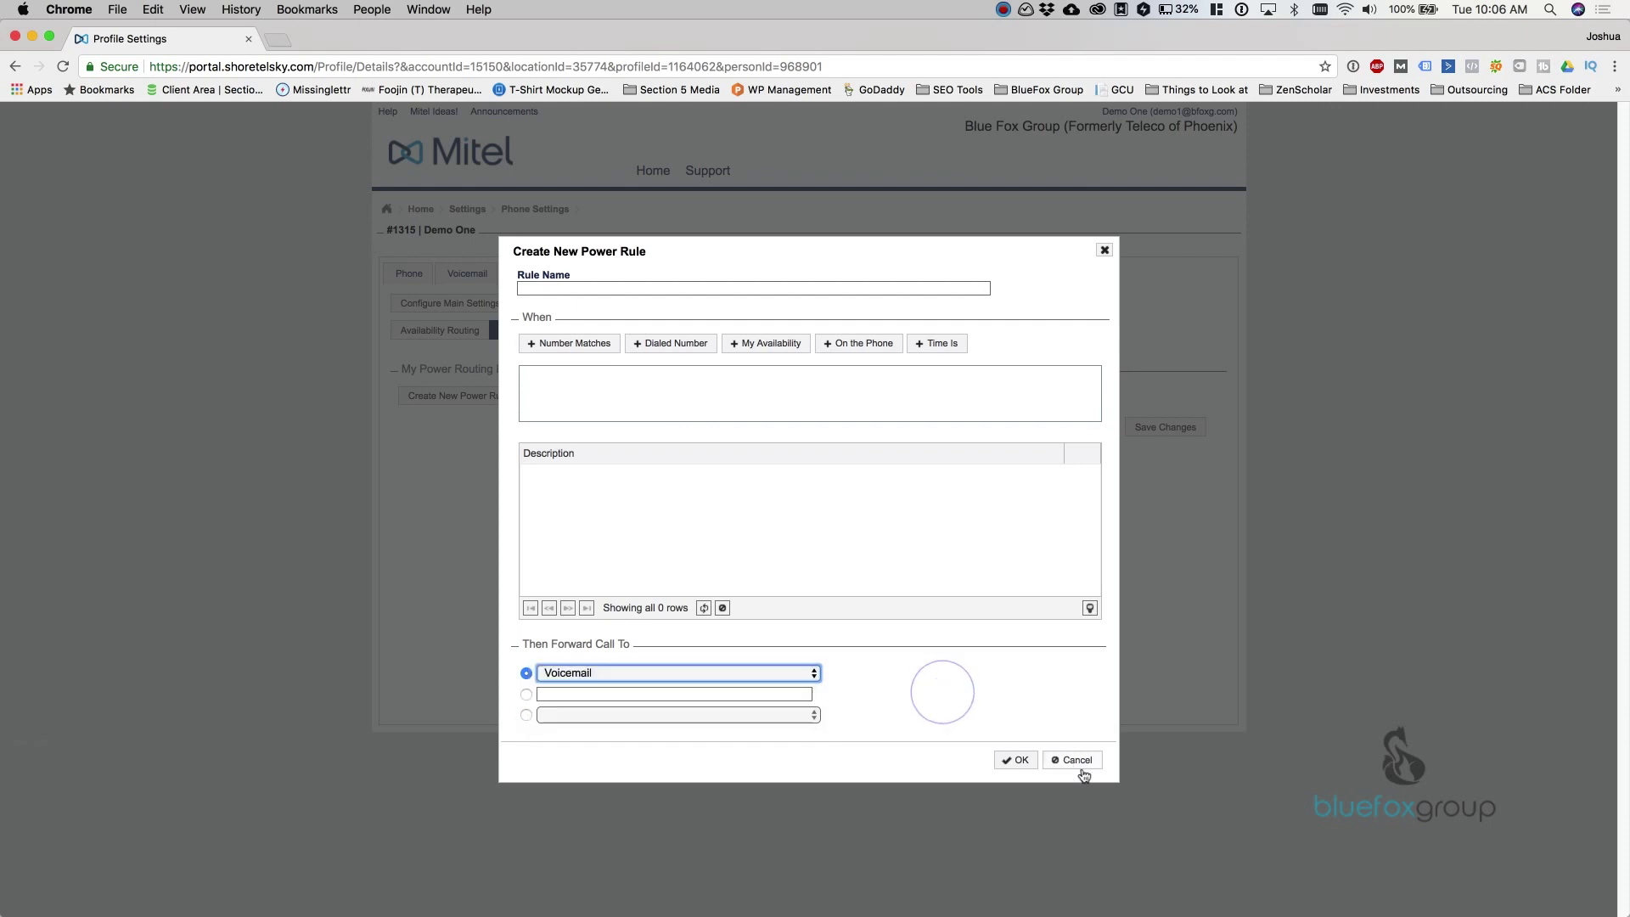
click(1077, 760)
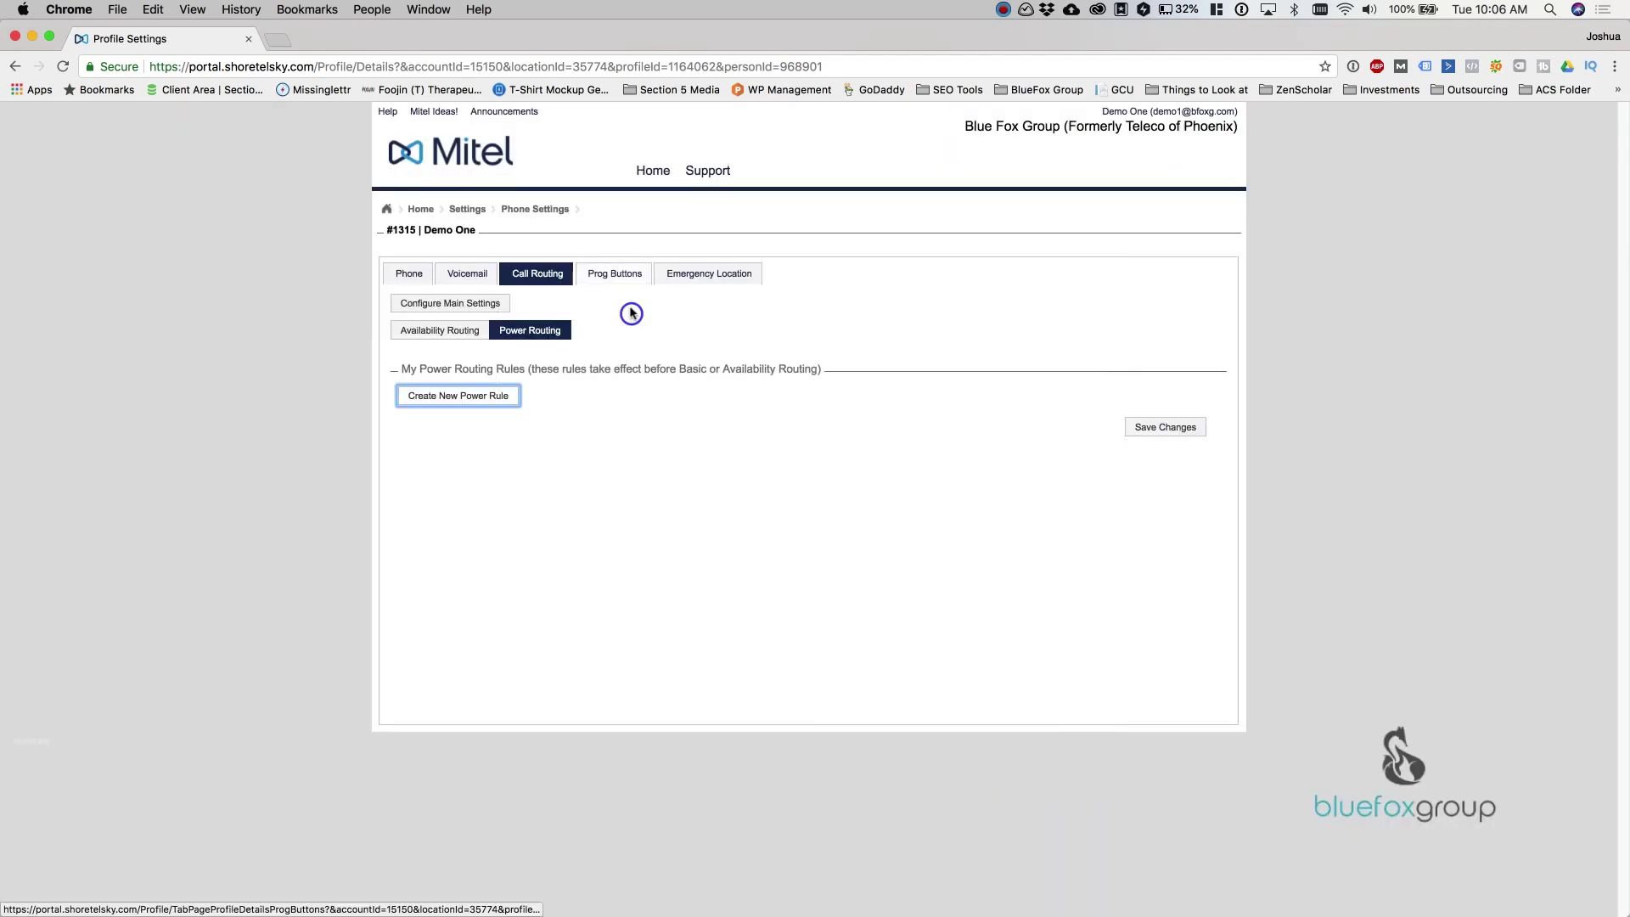
click(628, 274)
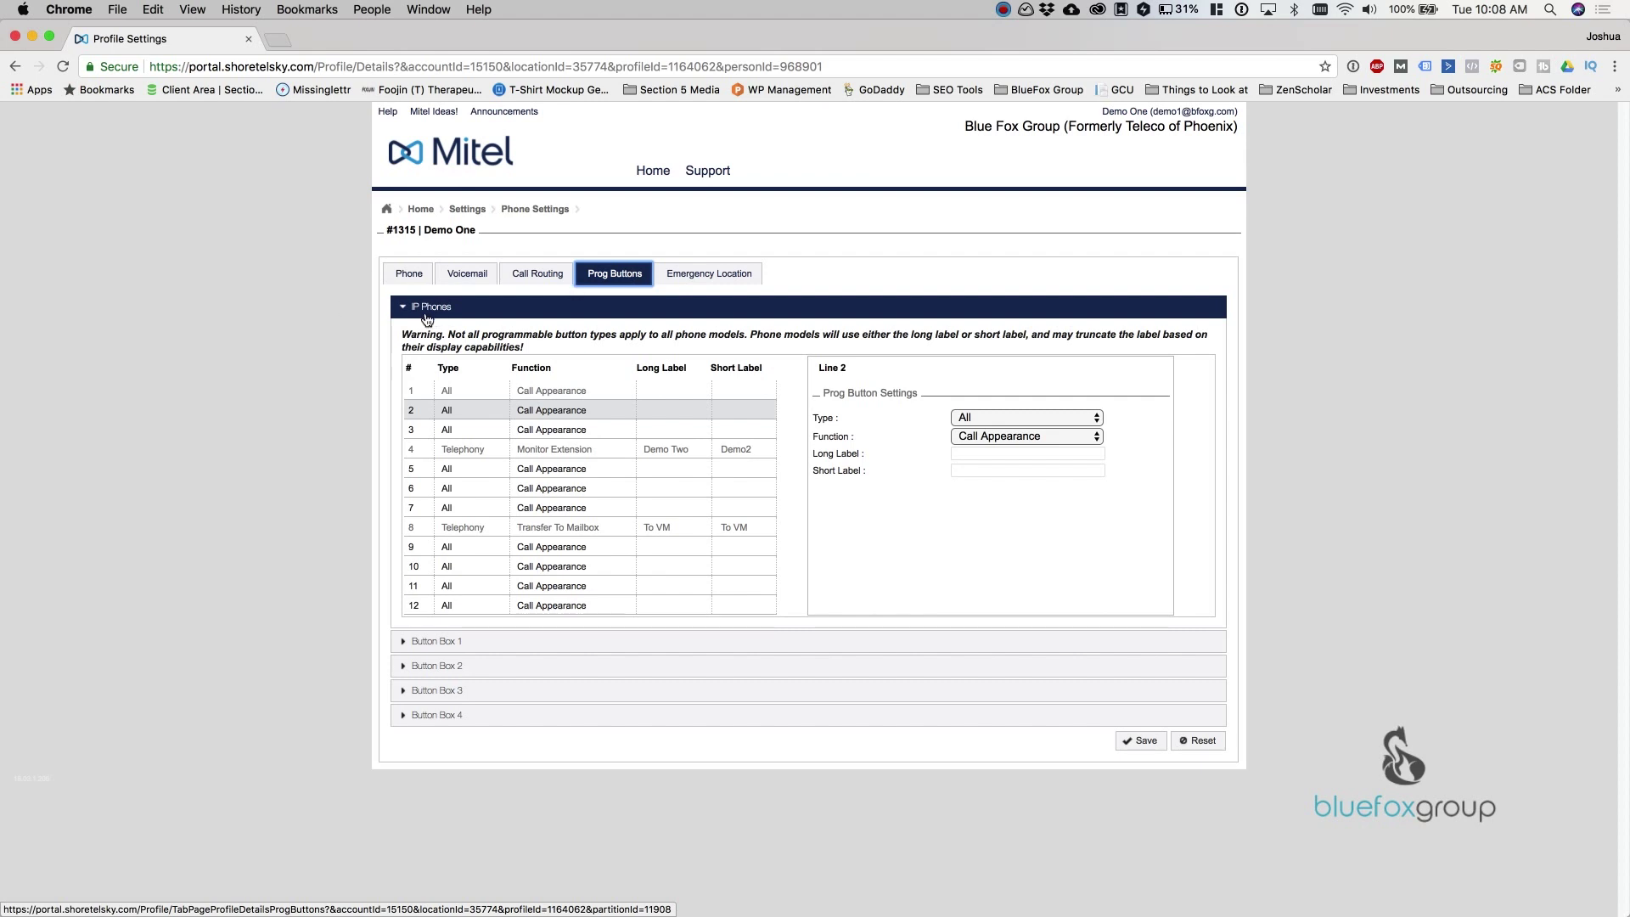
Expand Button Box 1, then go back to the IP Phones programmable buttons list
click(435, 643)
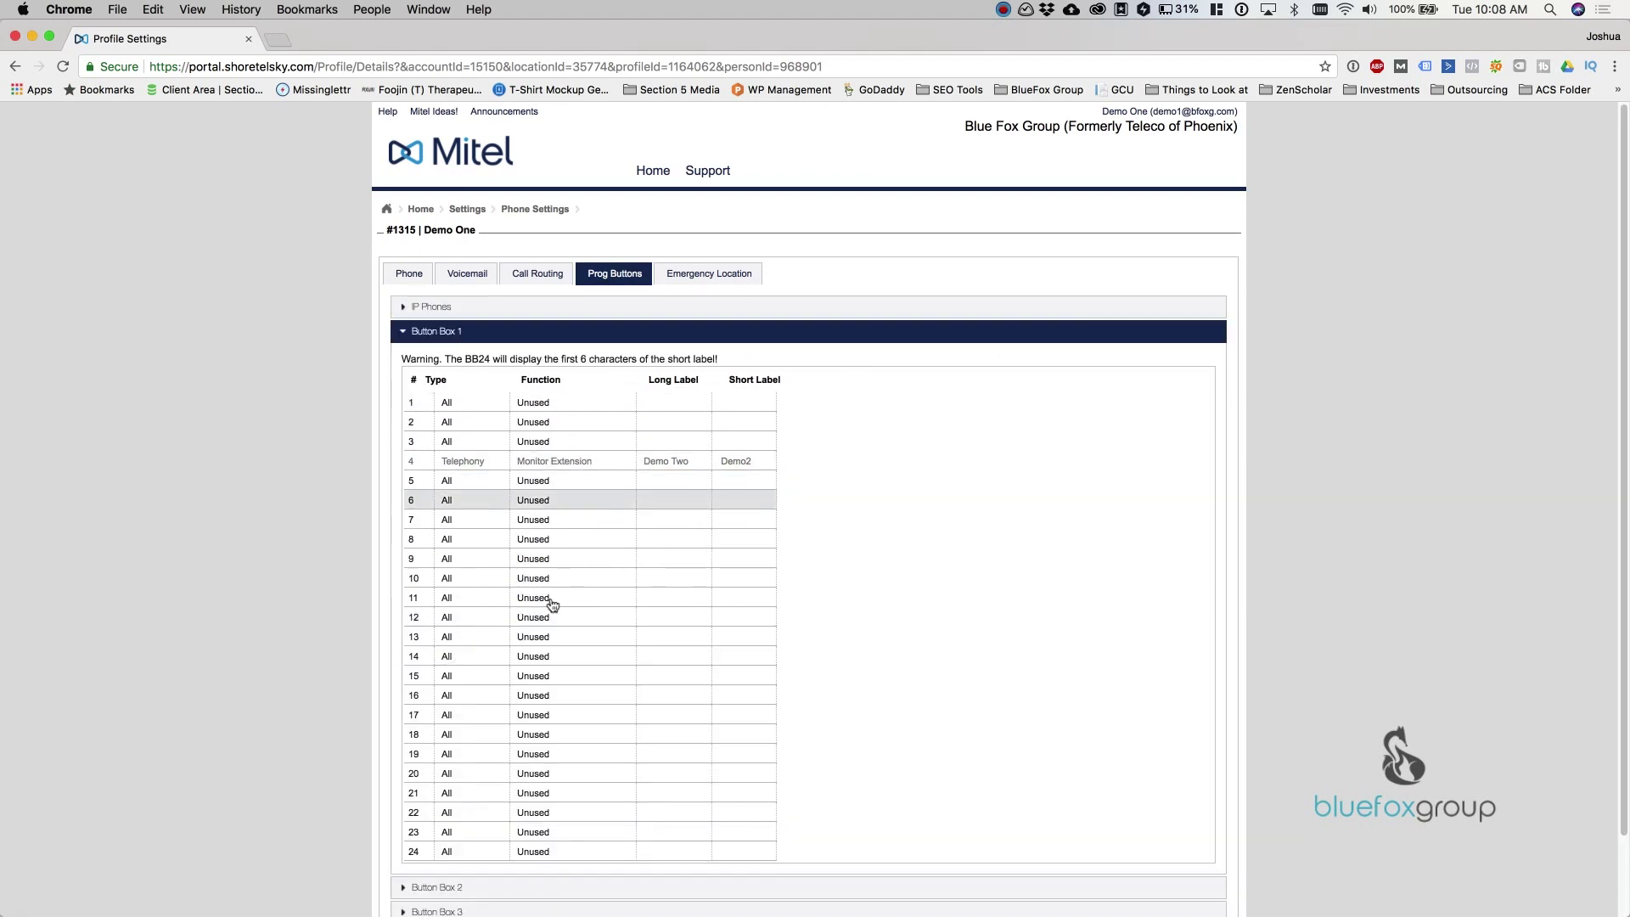
click(429, 307)
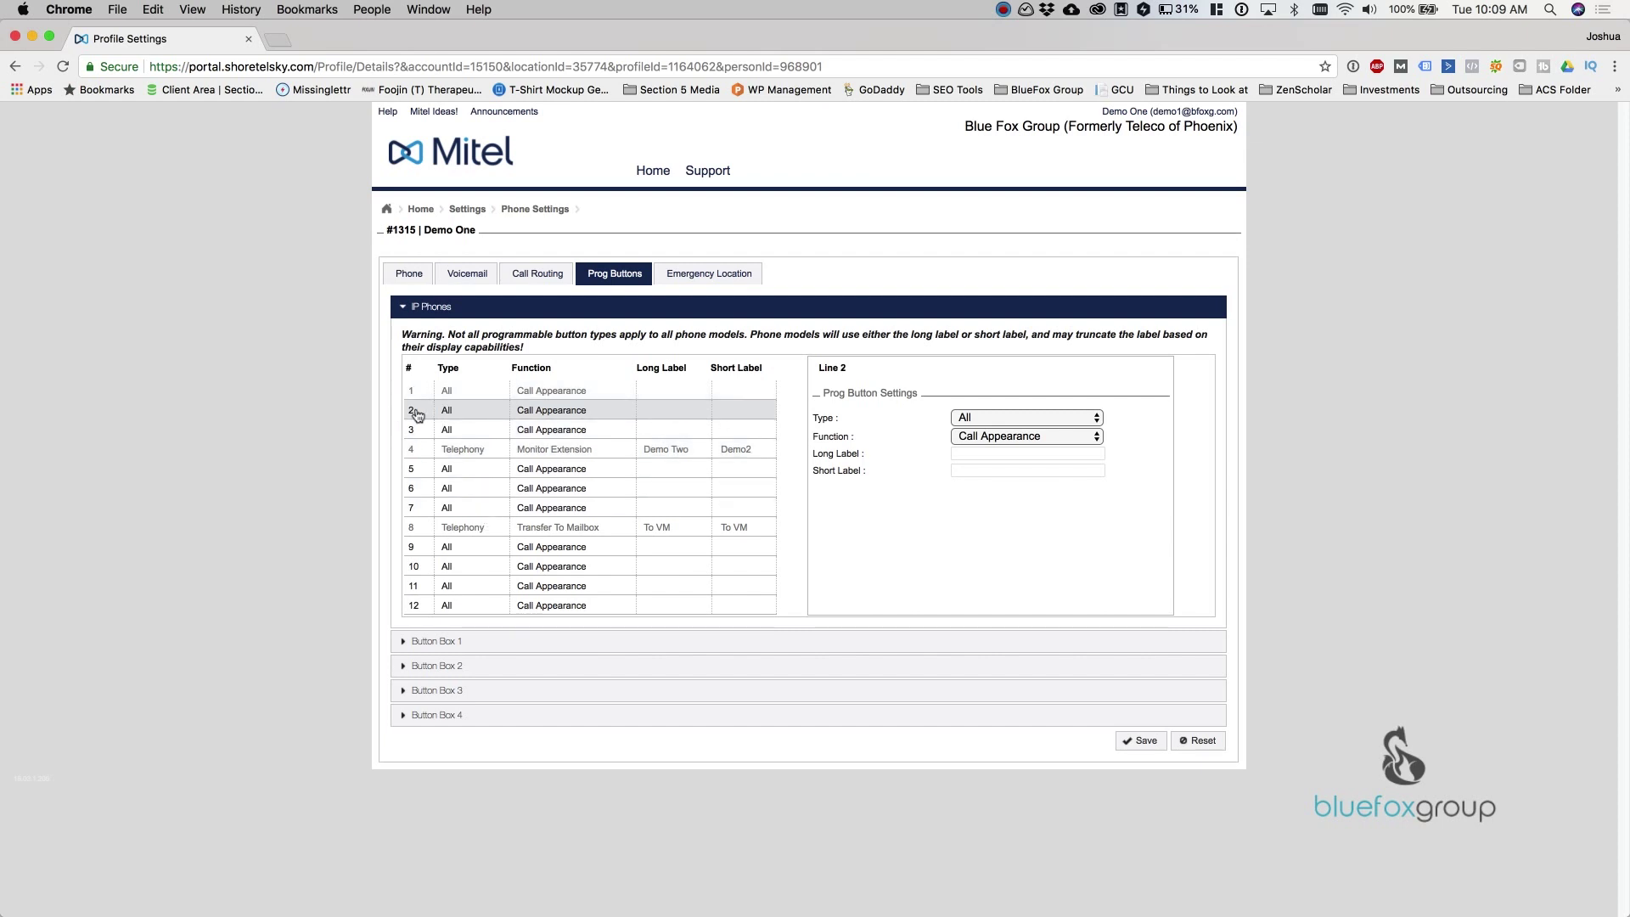
click(453, 410)
click(1039, 437)
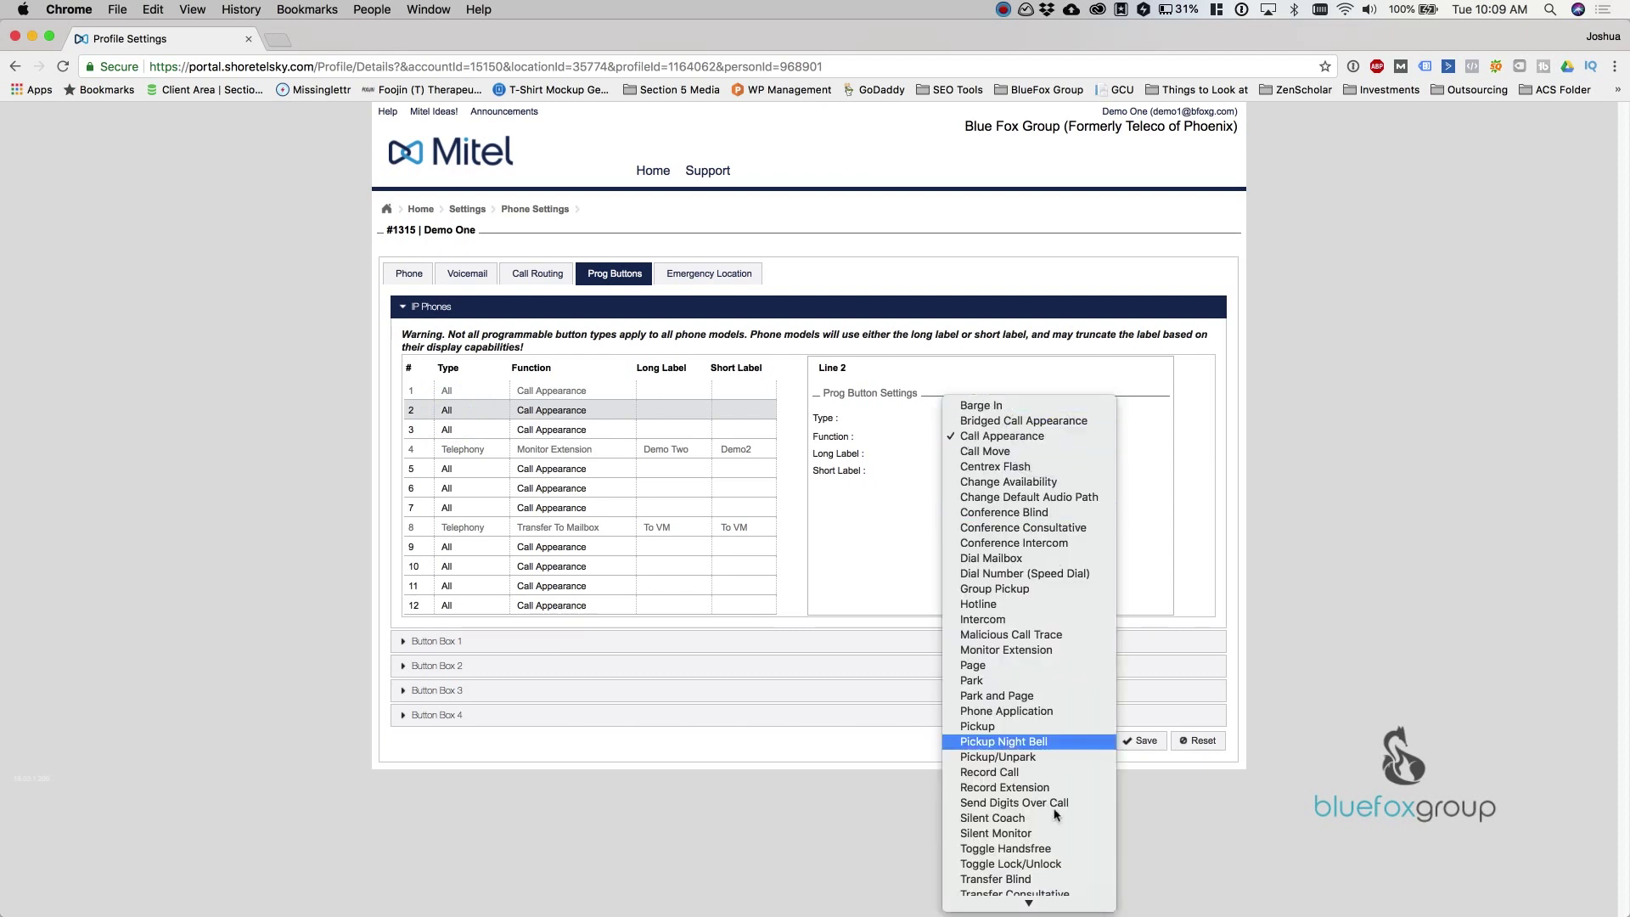
click(1163, 548)
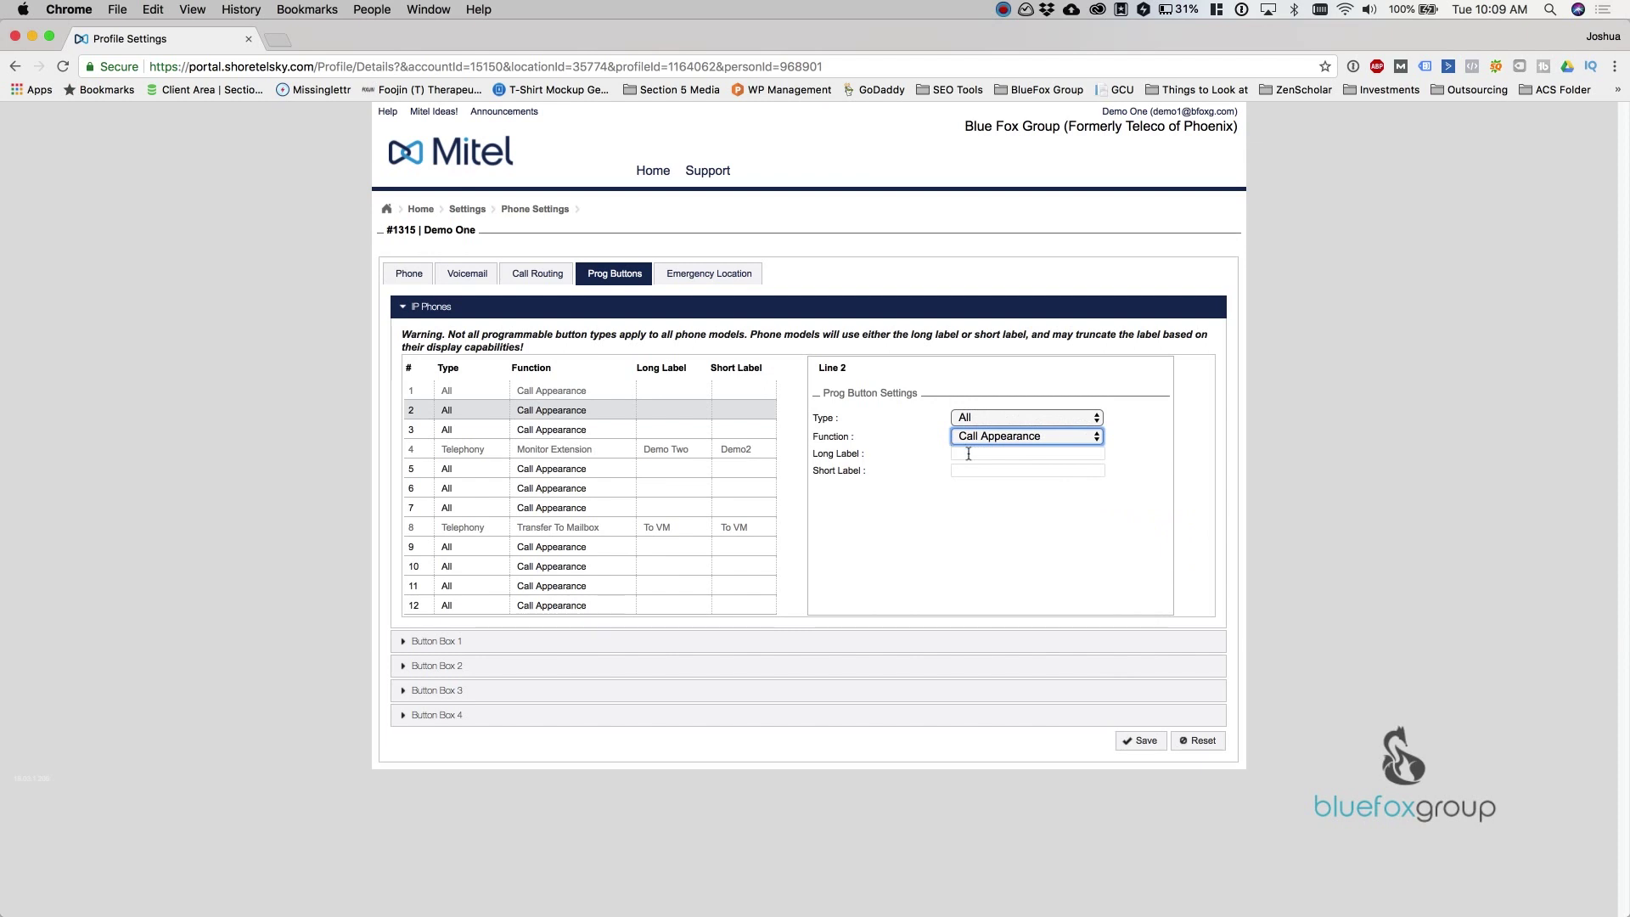
click(990, 518)
click(1000, 437)
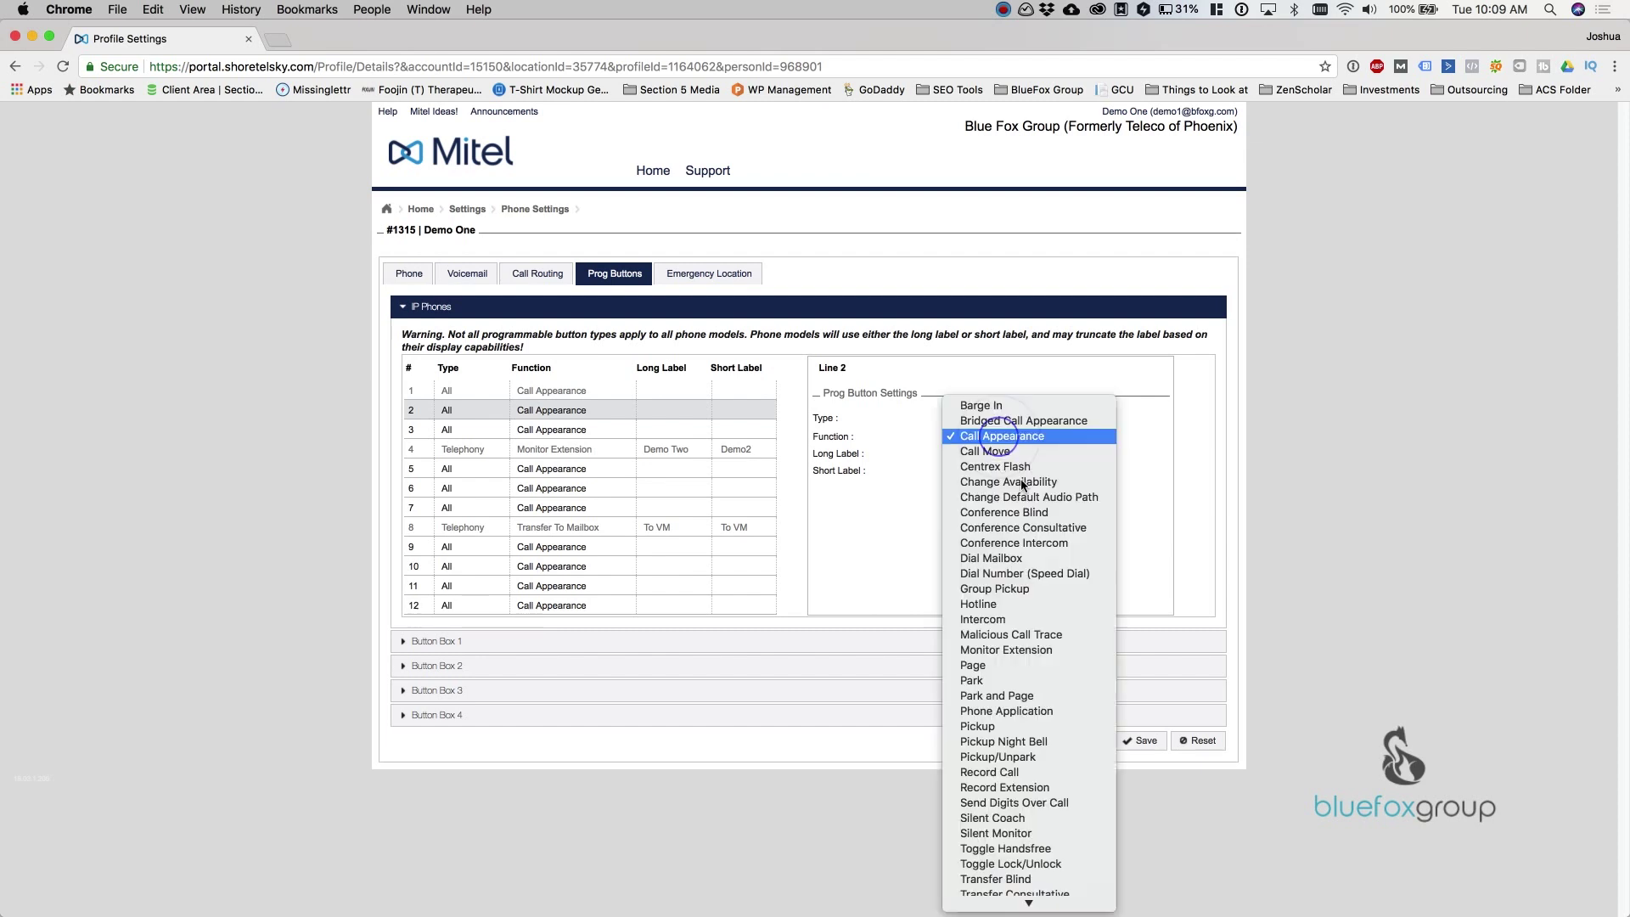
click(1135, 537)
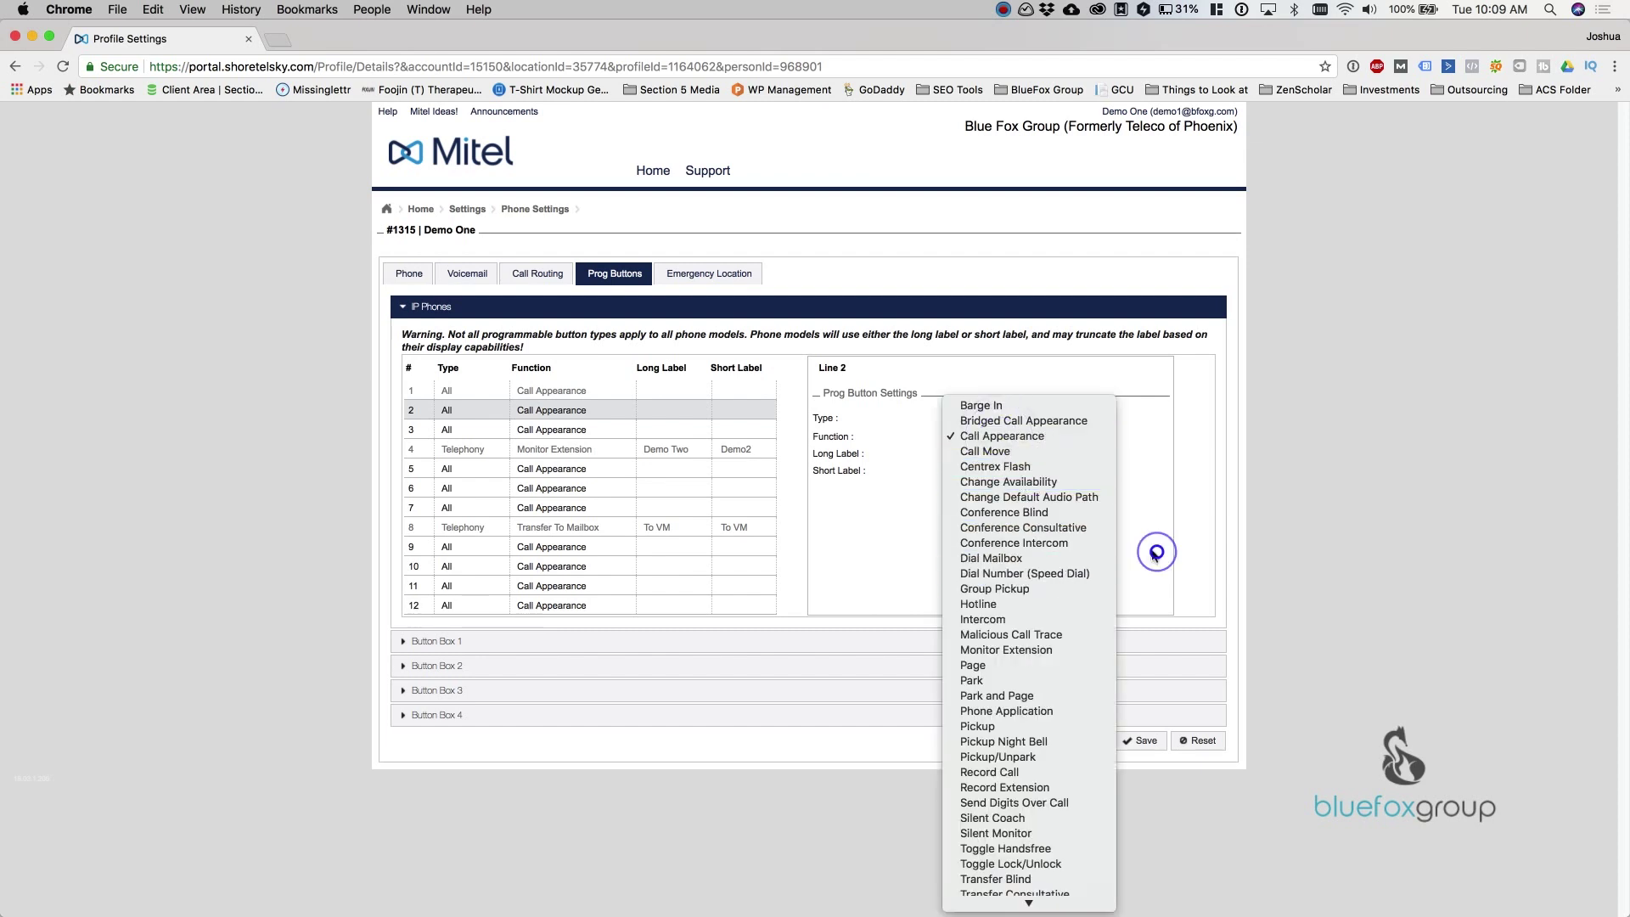
click(1027, 523)
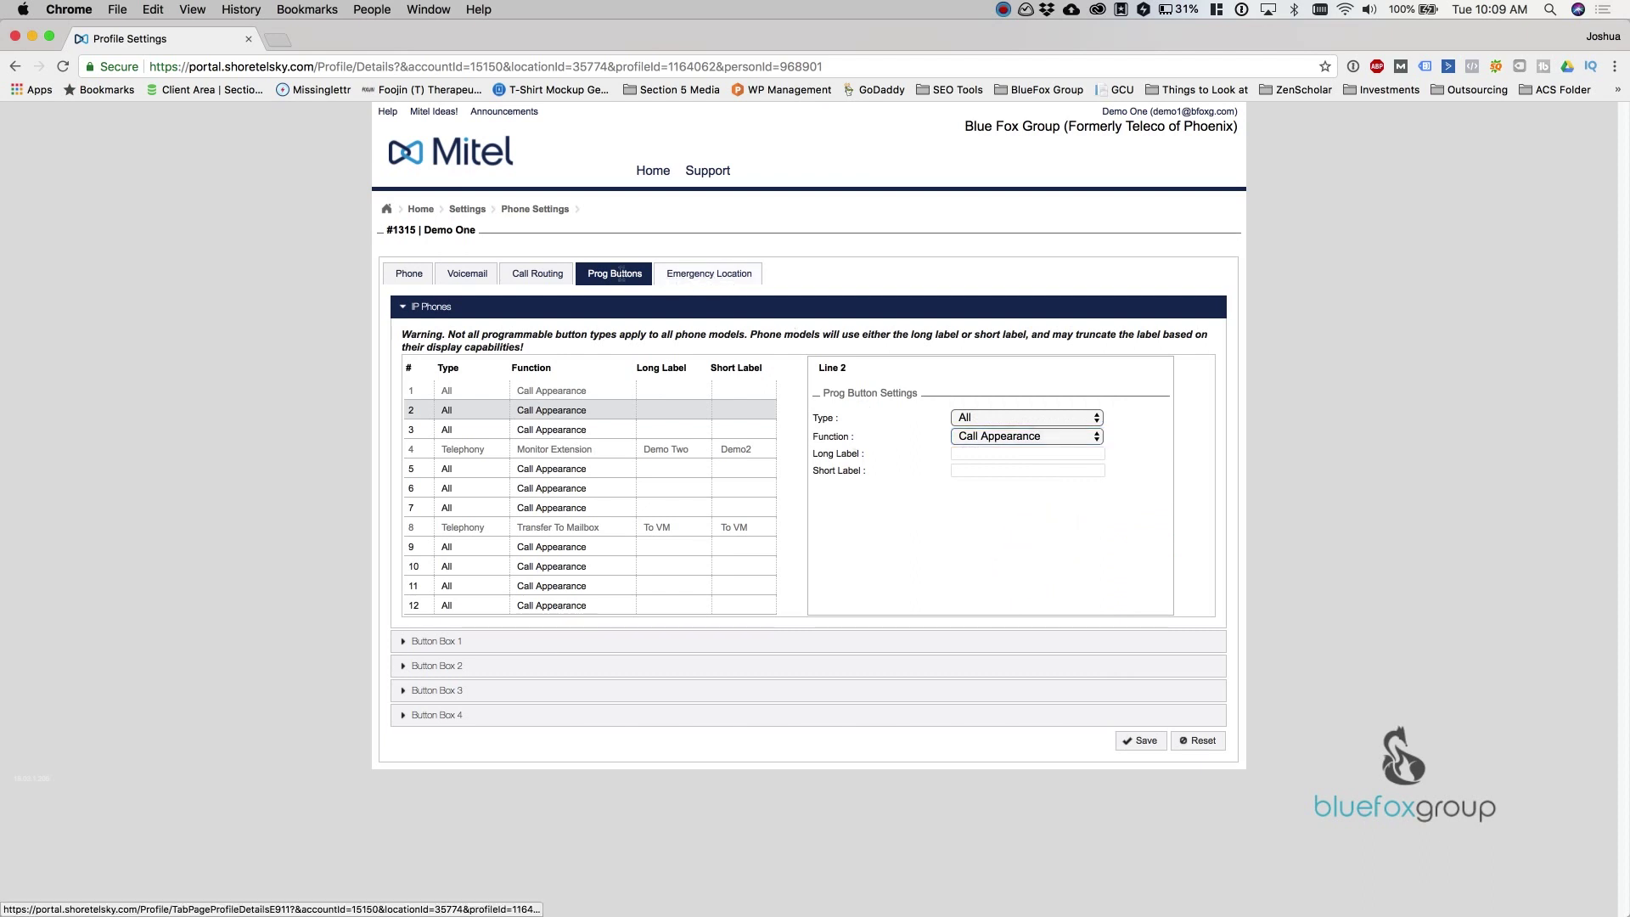
click(717, 276)
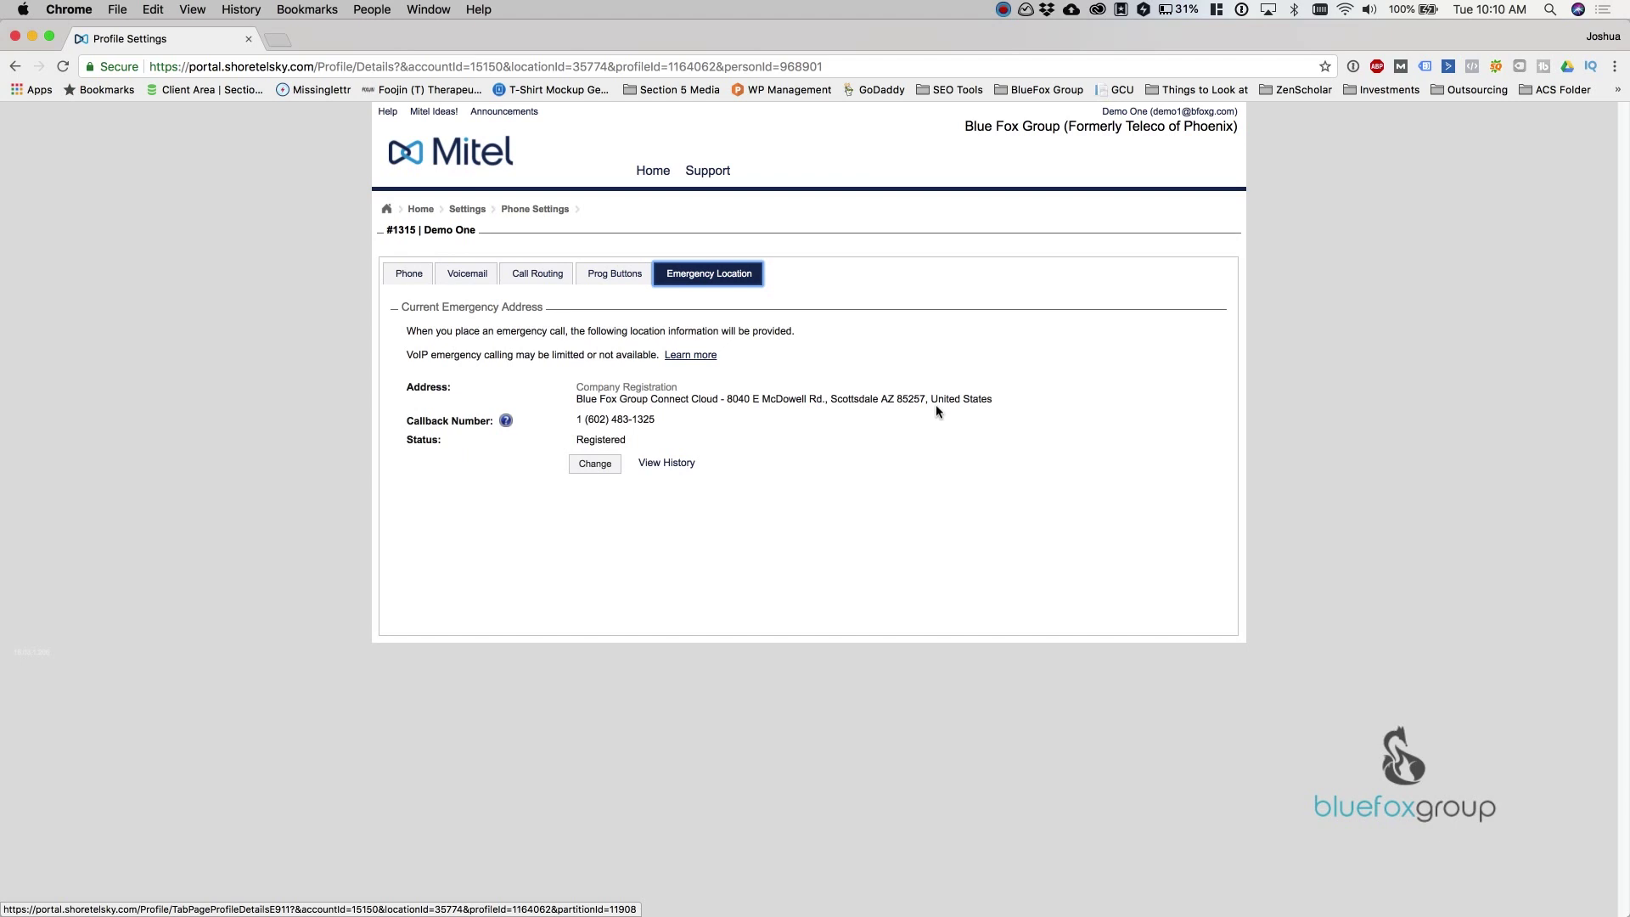
Open the Emergency Location tab to see the registered address, callback number and Registered status
click(743, 229)
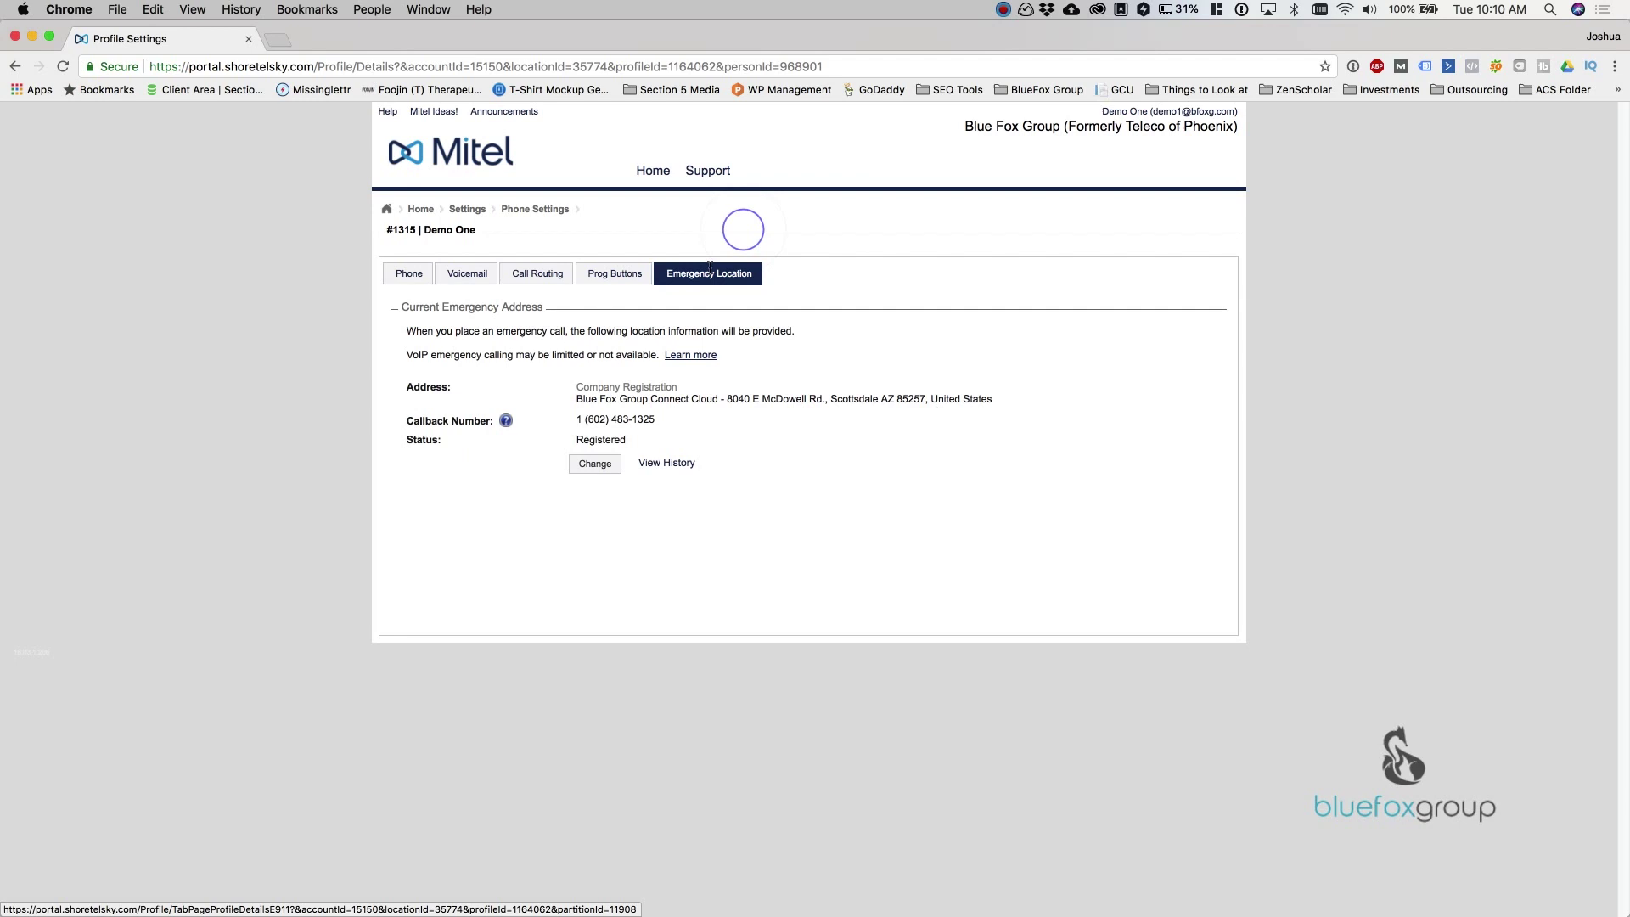
mouse_move(645, 170)
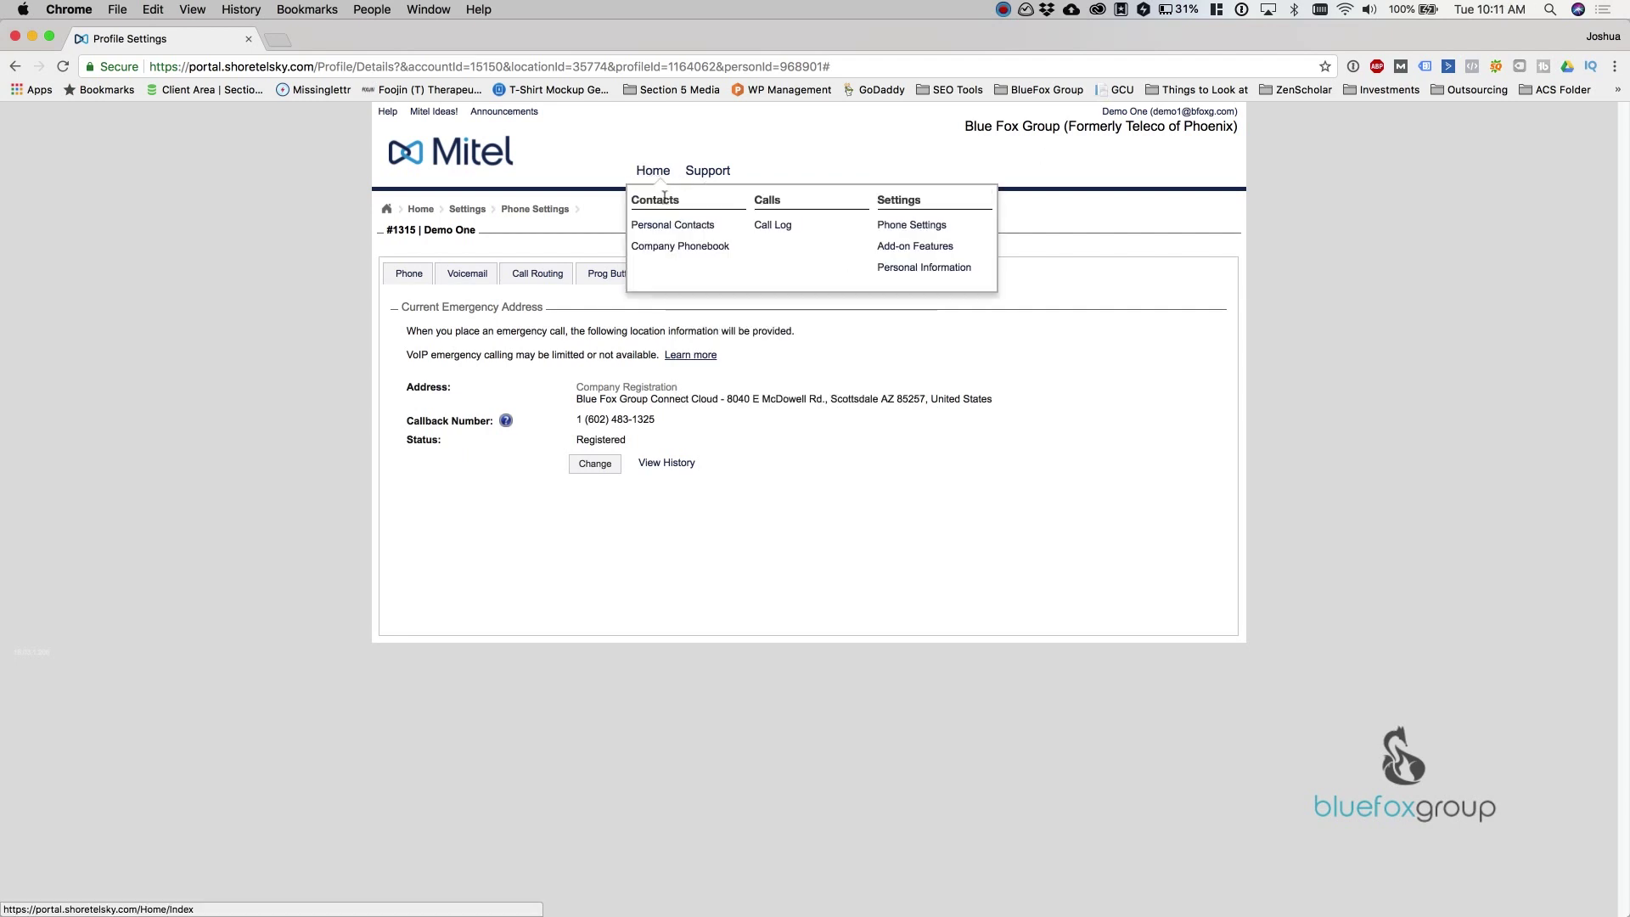
Review the Connect Cloud Collaboration dial-in, extension and host code details, then go to Personal Information
click(941, 254)
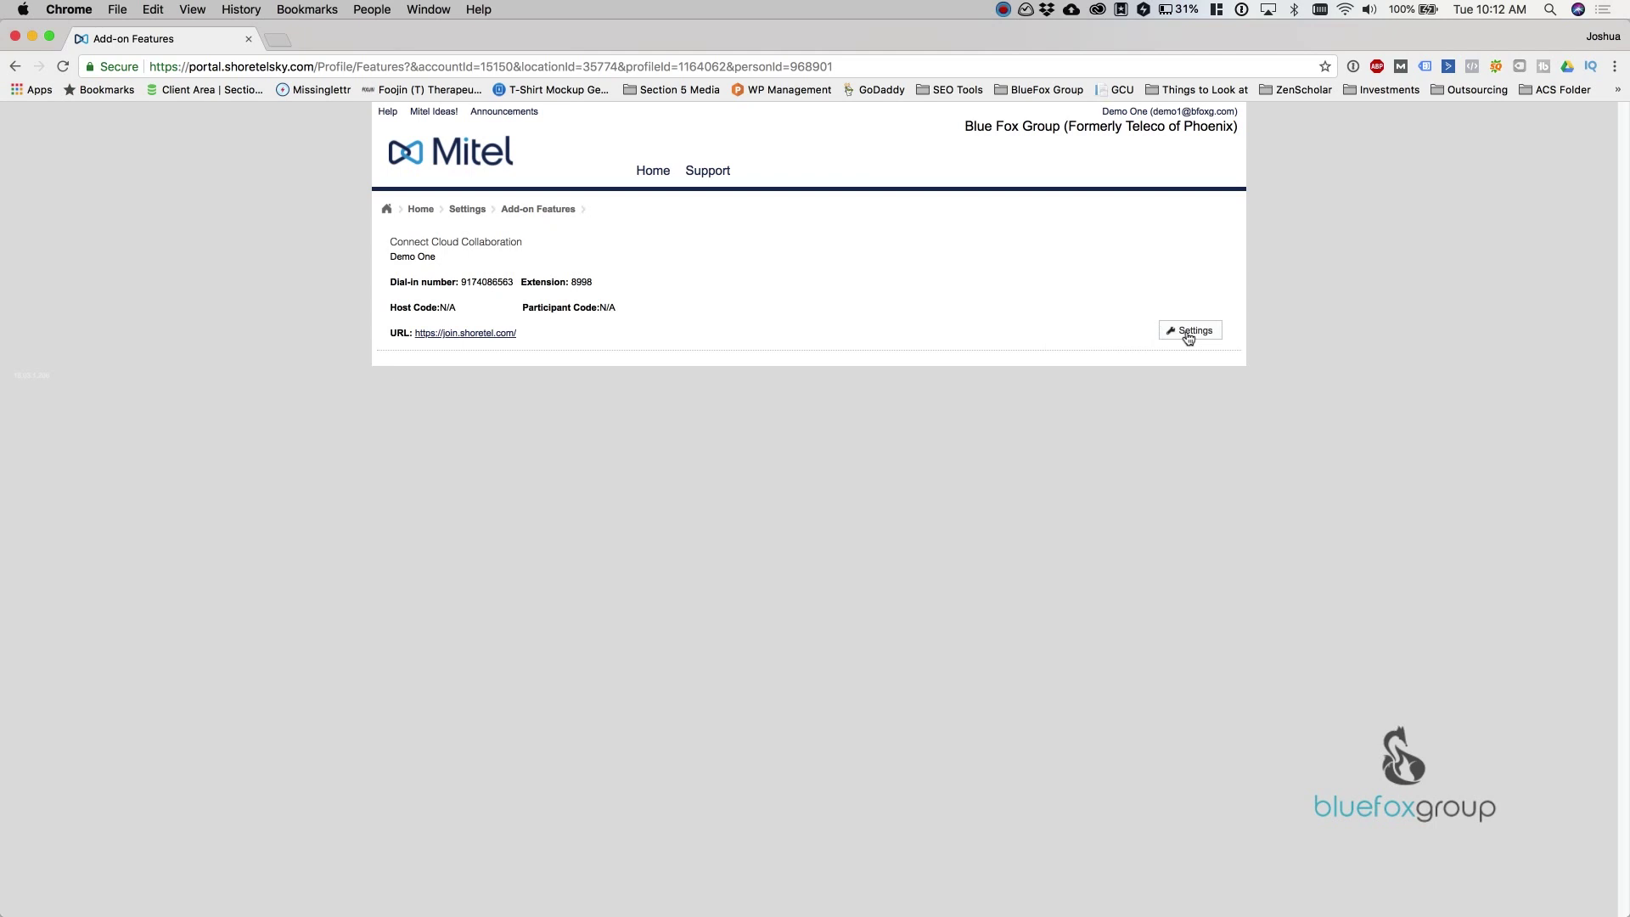
click(950, 317)
mouse_move(649, 171)
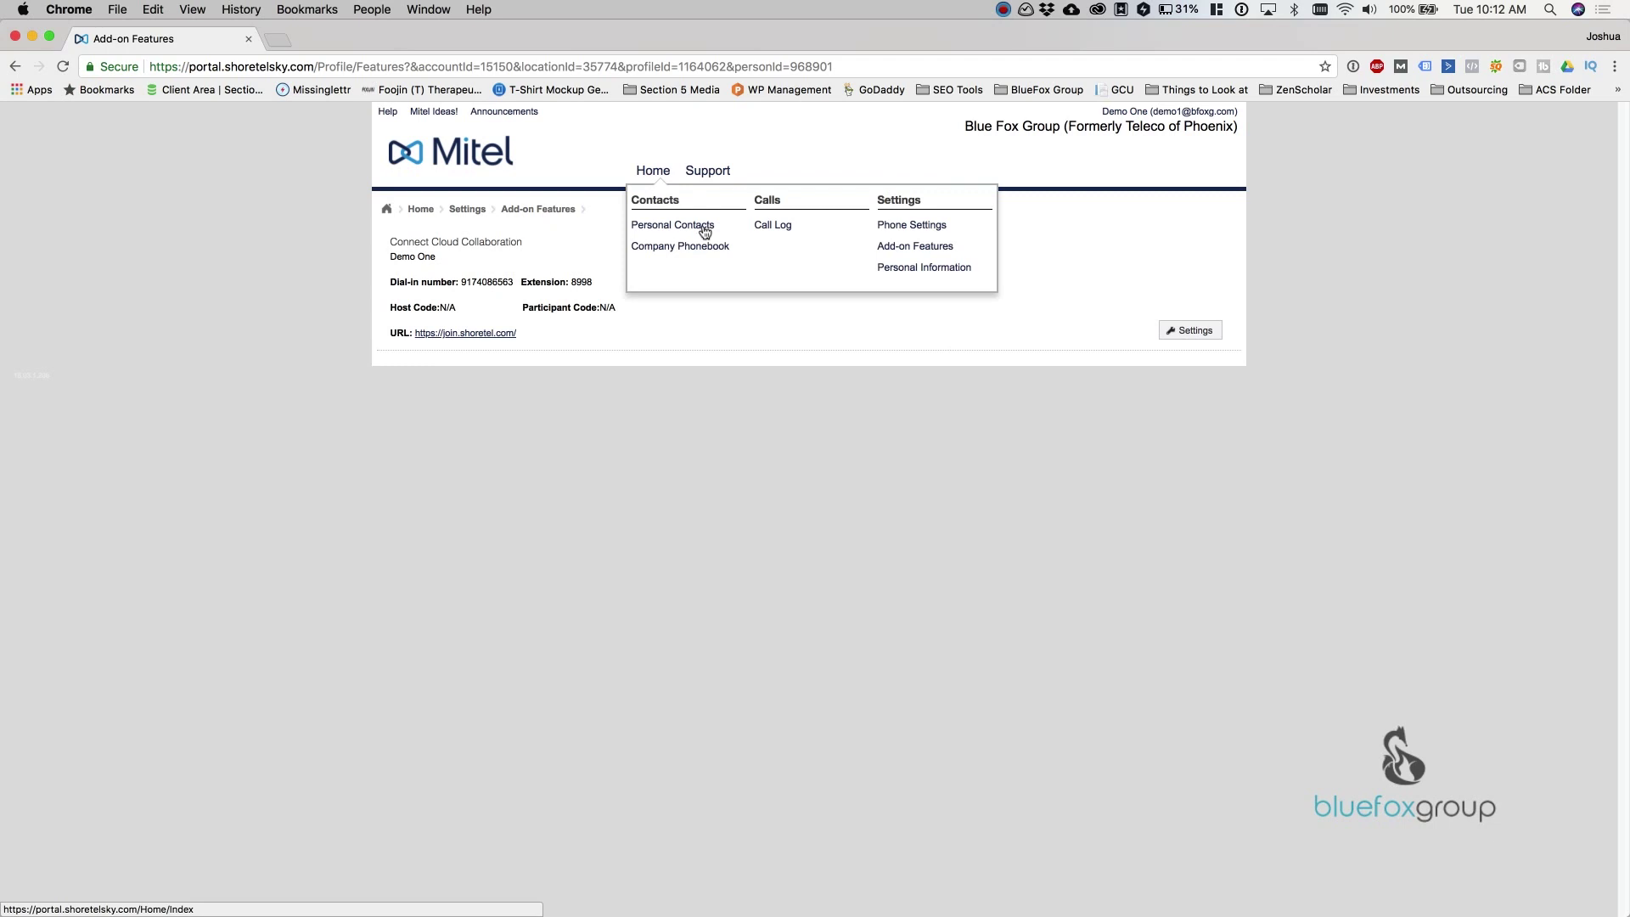
click(923, 270)
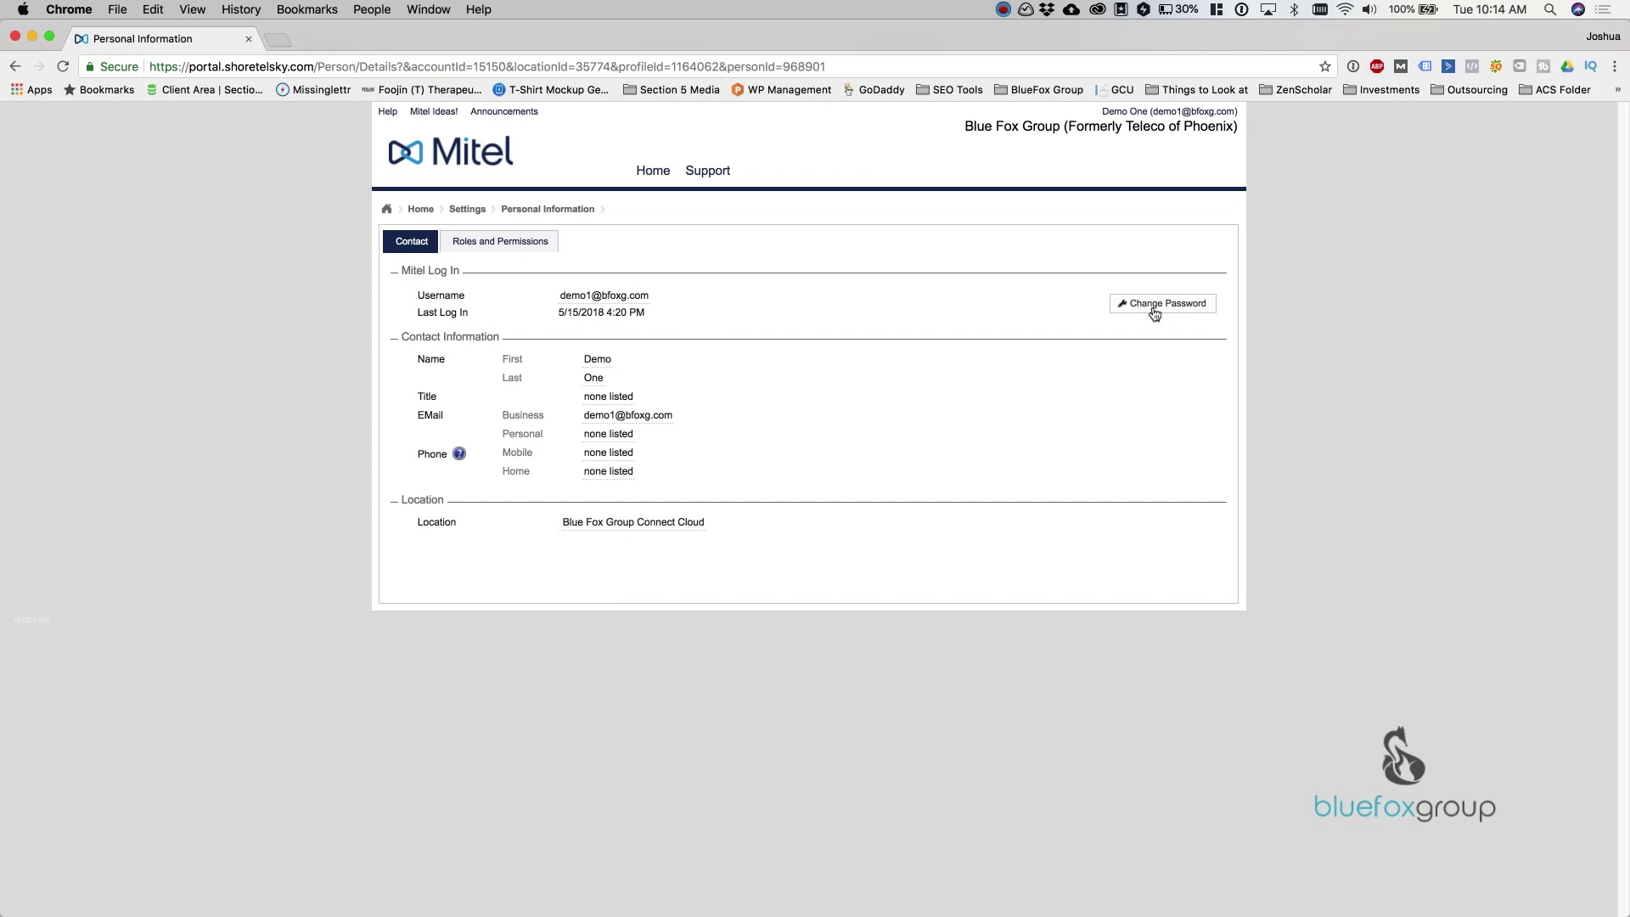
Switch to the Roles and Permissions tab, which lists 0 Mitel Roles
click(482, 241)
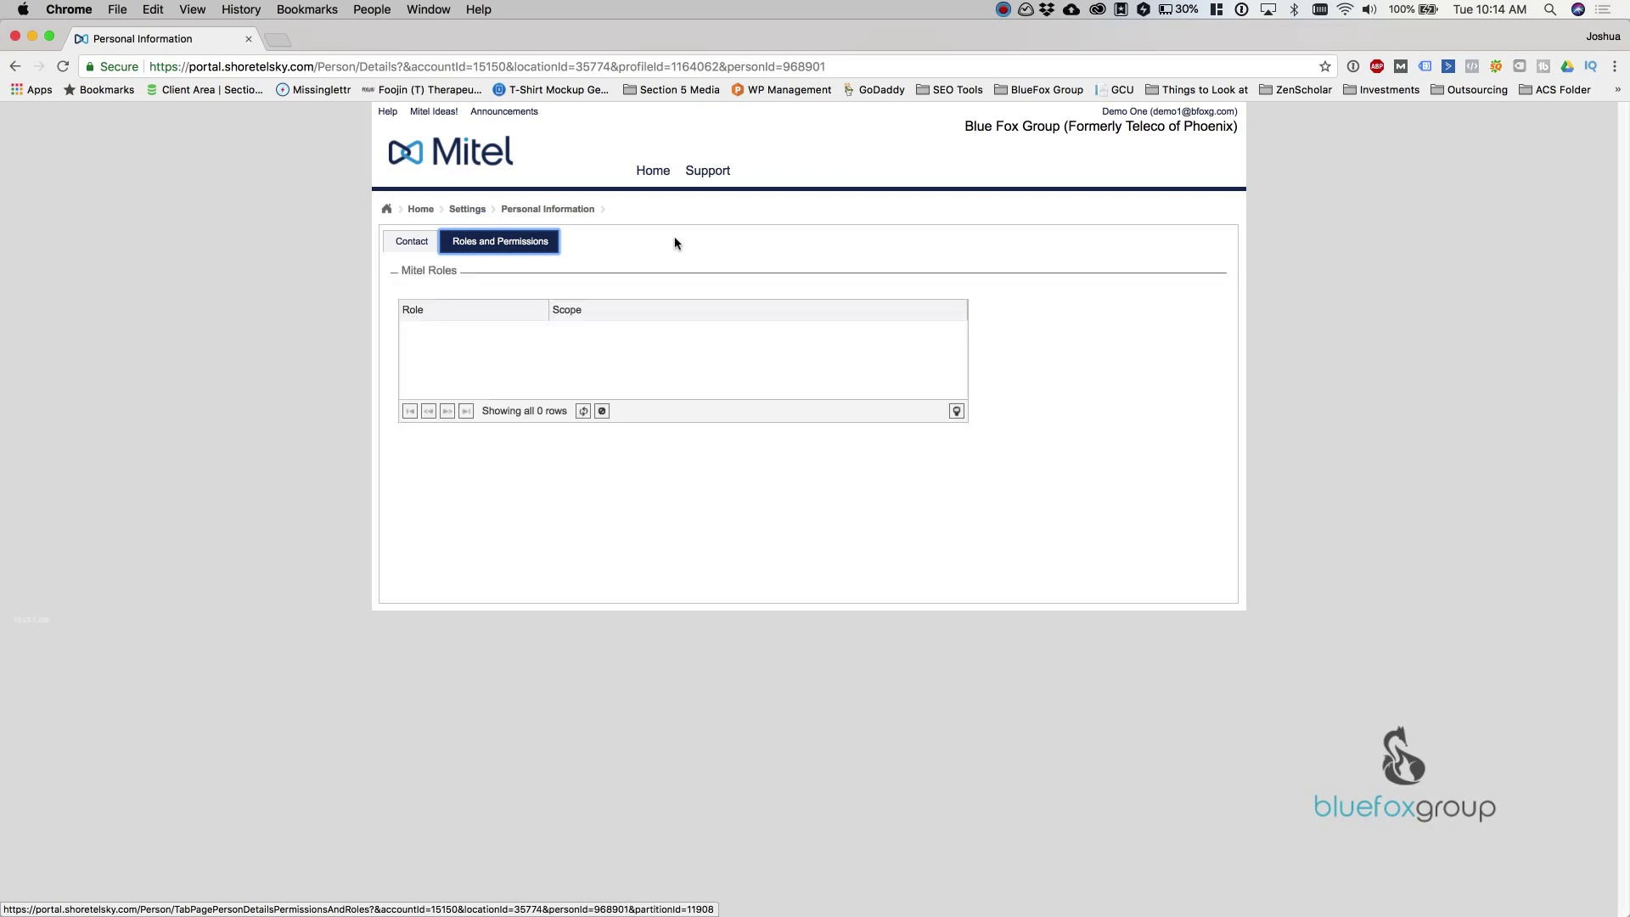